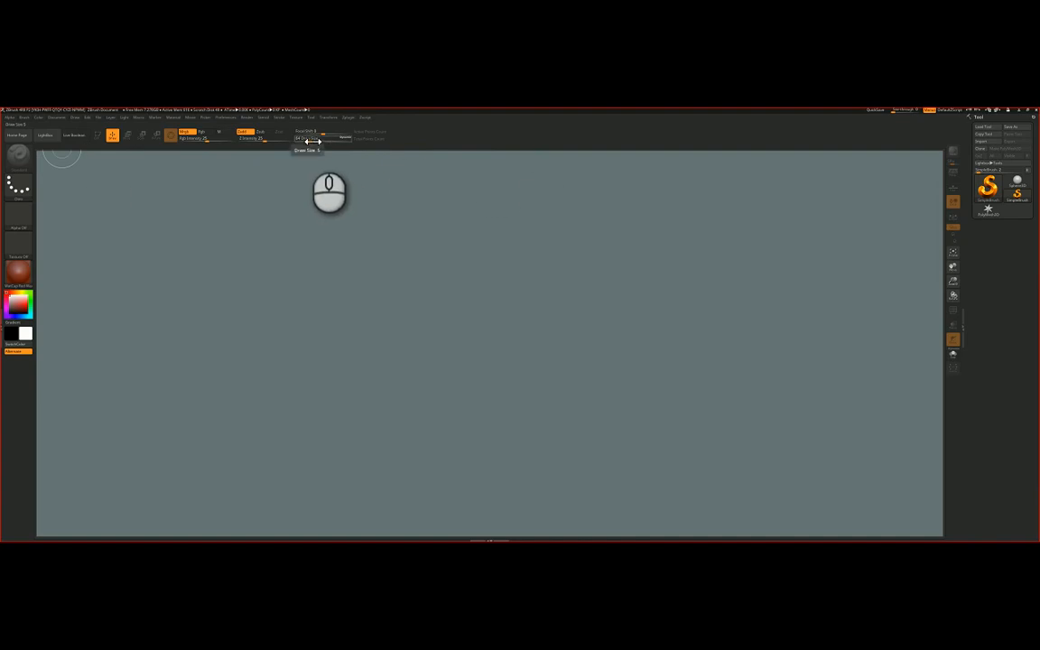
Step: Draw a Sphere3D primitive about the middle of the canvas and switch it to edit mode
click(988, 187)
click(699, 215)
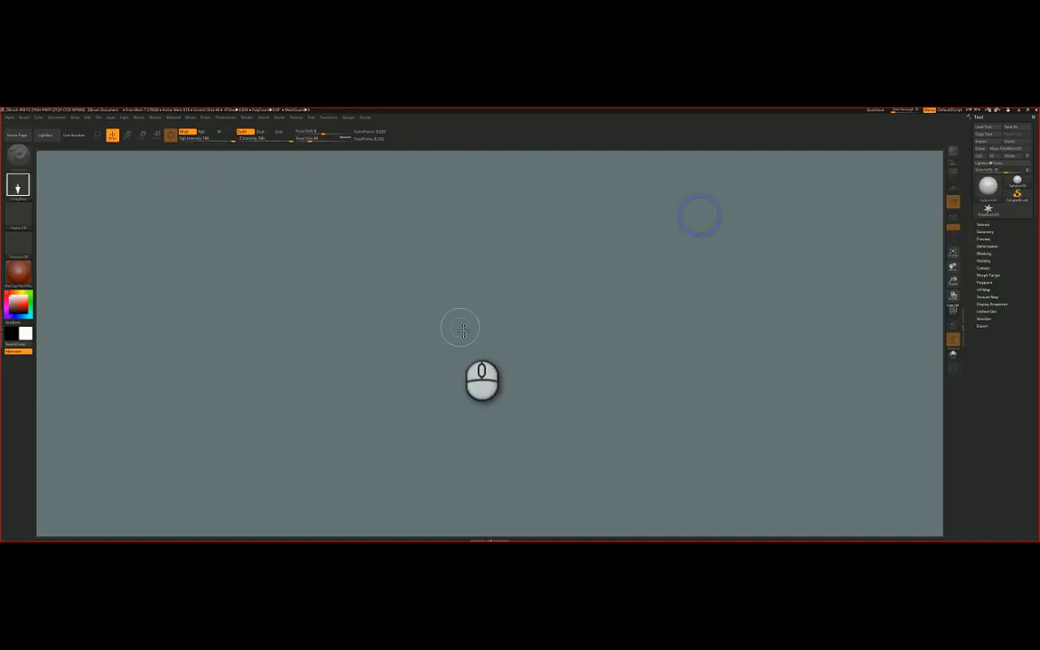
drag(512, 371, 577, 524)
key(t)
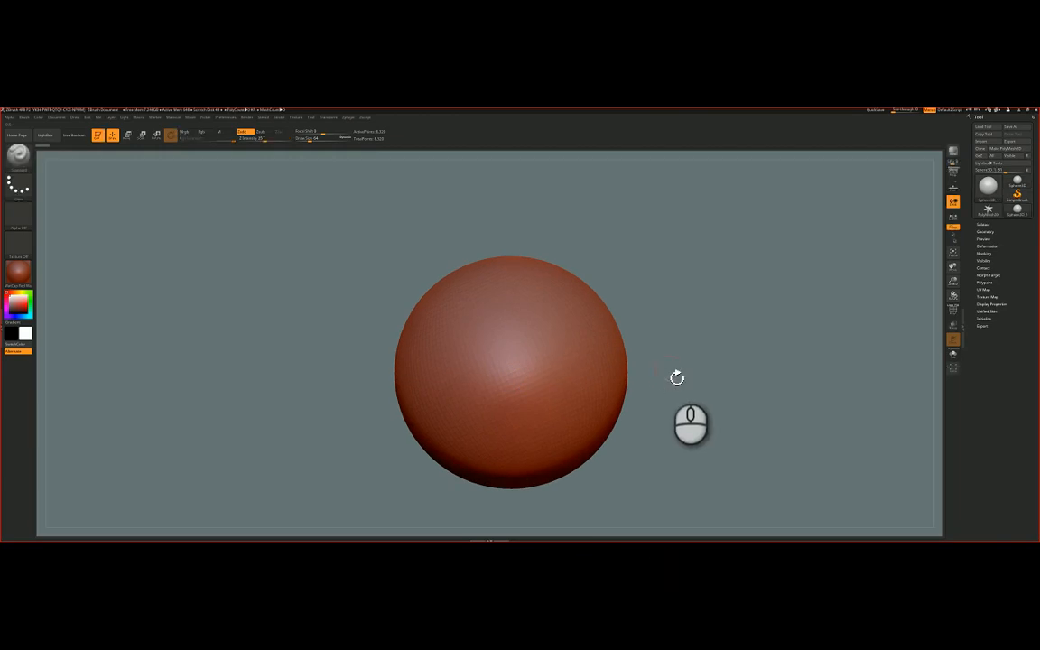
Step: Convert the sphere primitive to a sculptable PolyMesh3D
shift+drag(676, 401, 689, 395)
alt+right_drag(678, 399, 646, 401)
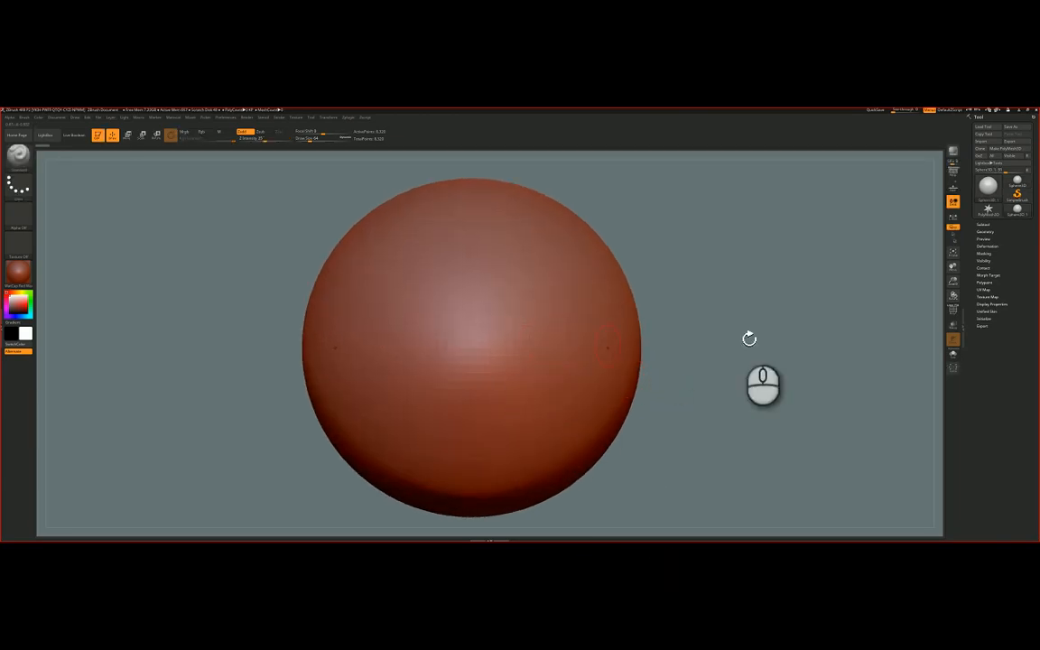
click(1005, 148)
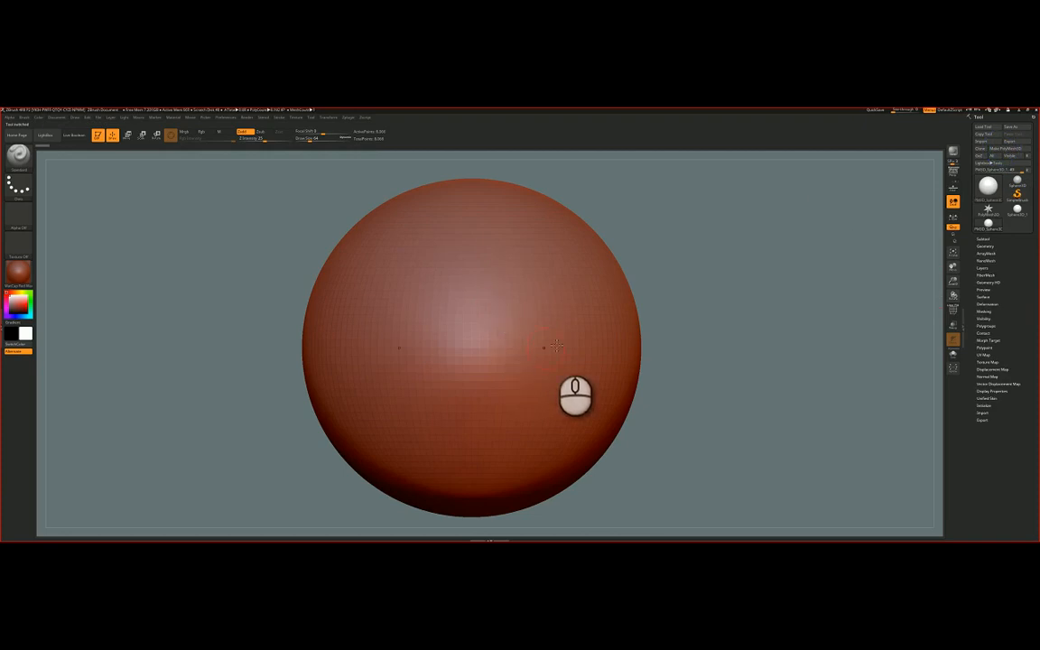
Step: Sculpt raised, mirrored Standard-brush strokes across the sphere's front, including a pair of oval bumps on the upper half
ctrl+right_drag(673, 296, 665, 302)
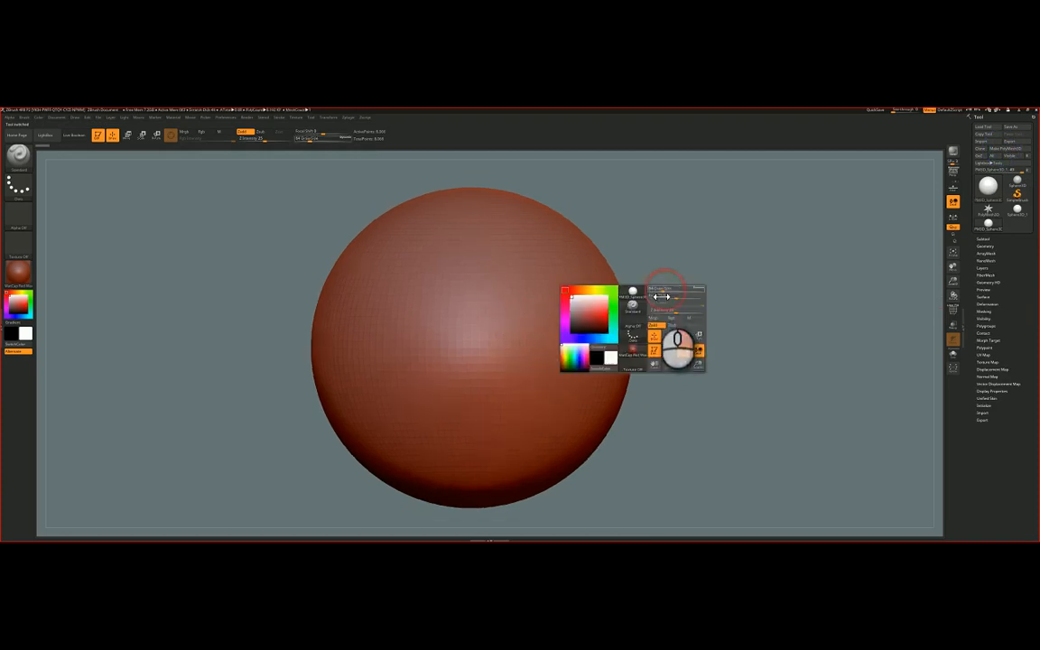
alt+right_drag(494, 289, 484, 303)
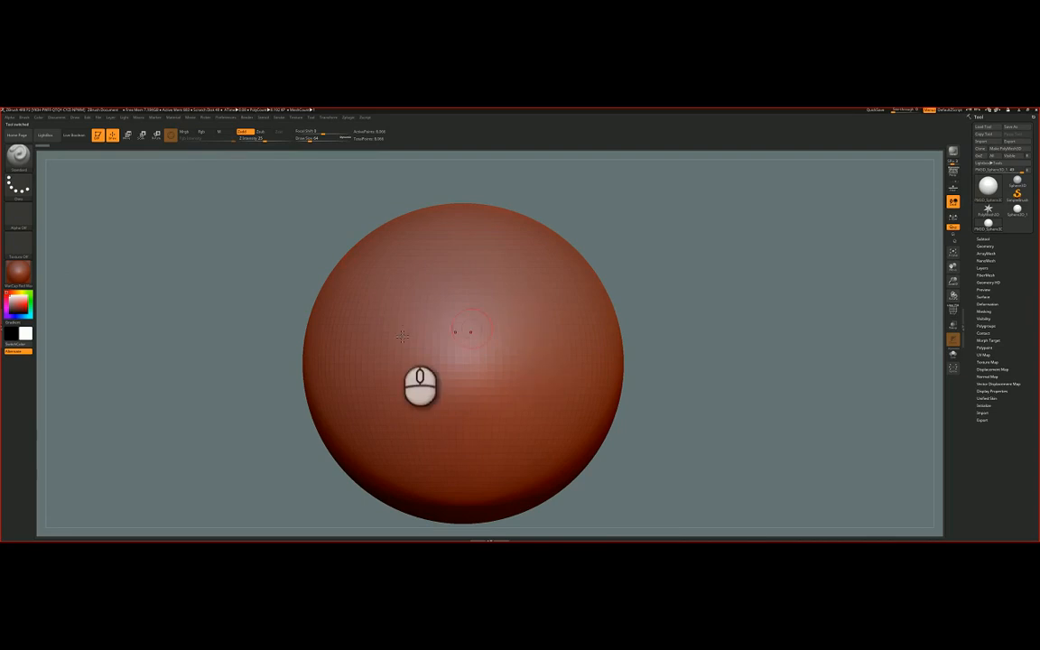
mouse_move(495, 318)
mouse_down()
mouse_move(555, 272)
mouse_move(528, 439)
mouse_up()
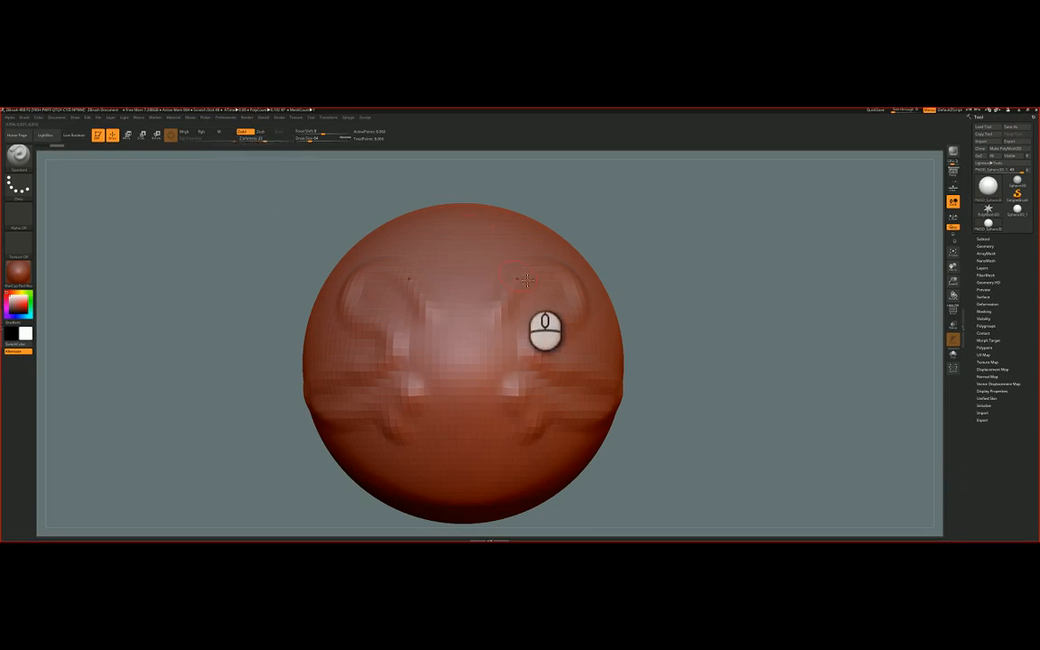
mouse_move(527, 248)
mouse_down()
mouse_move(488, 311)
mouse_move(492, 294)
mouse_move(517, 285)
mouse_up()
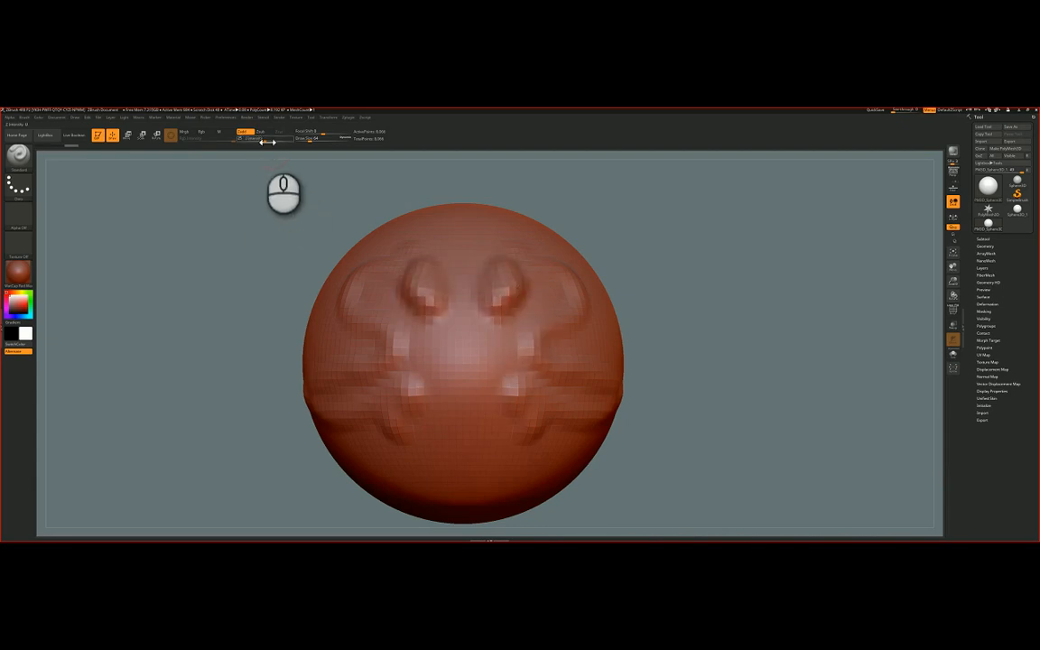
Step: Lower the Standard brush's Z Intensity and carve a mirrored pair of eye sockets below the oval bumps
drag(268, 142, 264, 143)
mouse_move(514, 340)
mouse_down()
mouse_move(506, 337)
mouse_move(516, 330)
mouse_move(520, 348)
mouse_move(507, 342)
mouse_up()
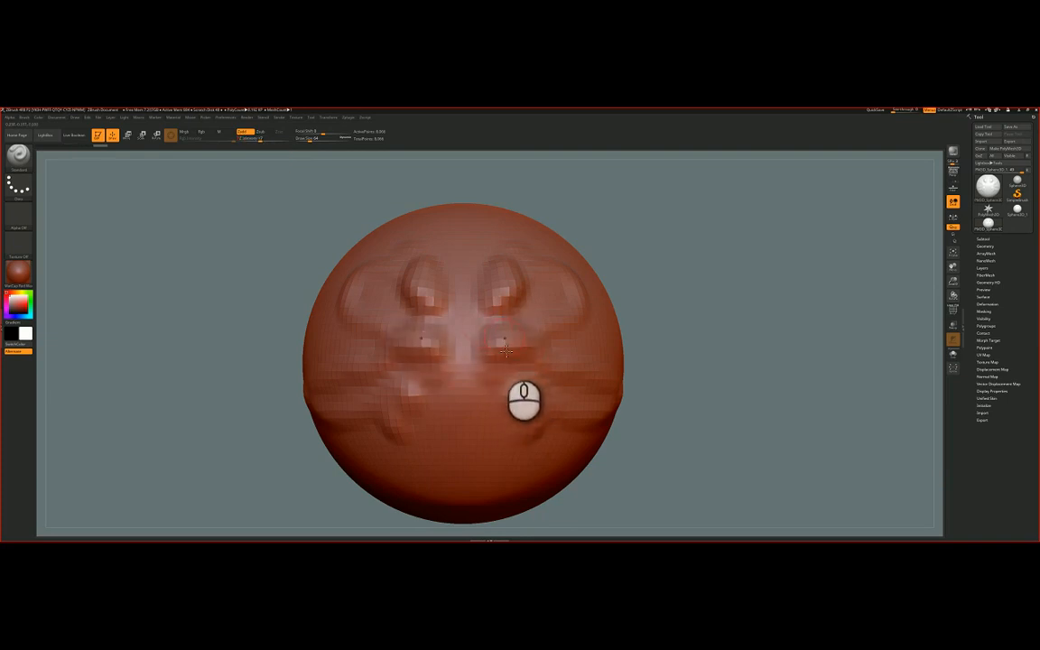
drag(517, 360, 511, 362)
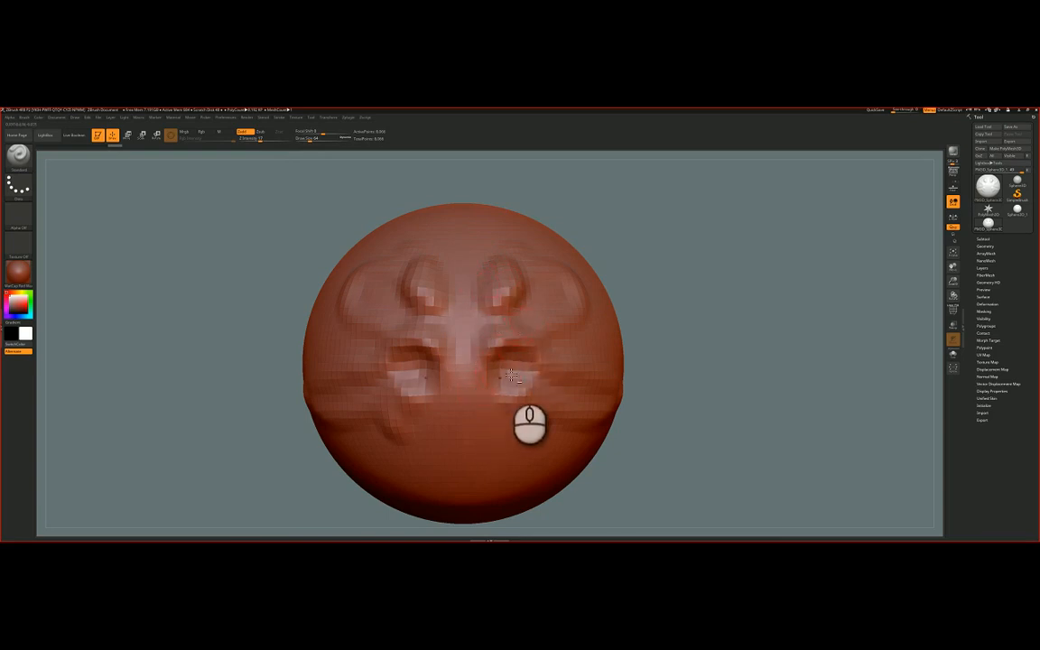
mouse_move(511, 373)
mouse_down()
mouse_move(522, 368)
mouse_move(498, 388)
mouse_move(492, 361)
mouse_up()
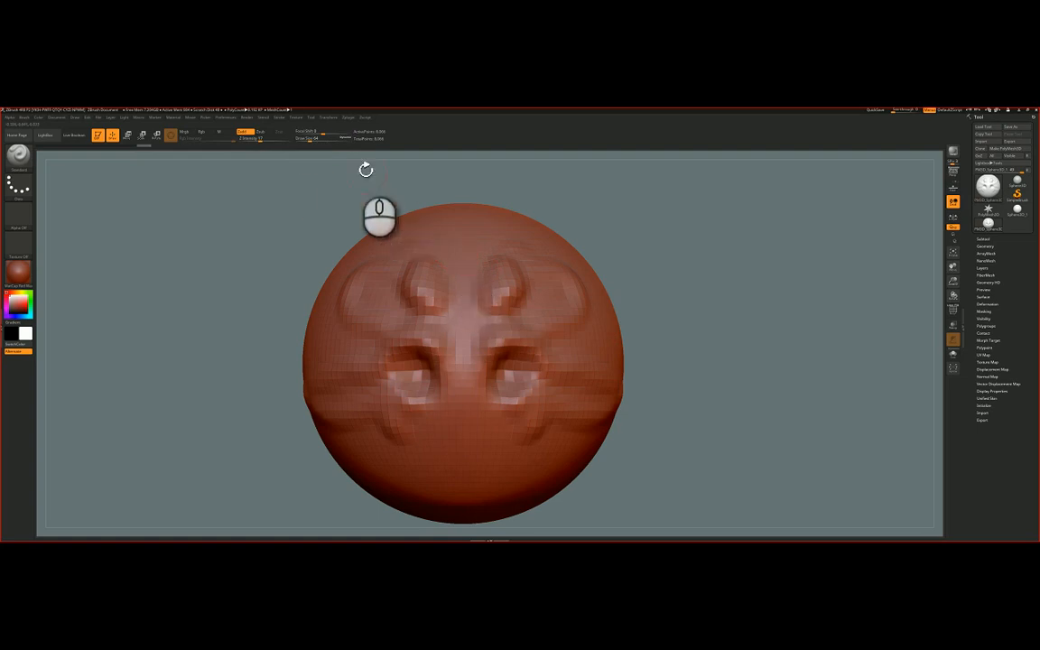
Step: Lower the brush's Focal Shift below zero and enlarge its Draw Size for broader strokes
mouse_move(325, 134)
mouse_down()
mouse_move(347, 131)
mouse_move(323, 141)
mouse_up()
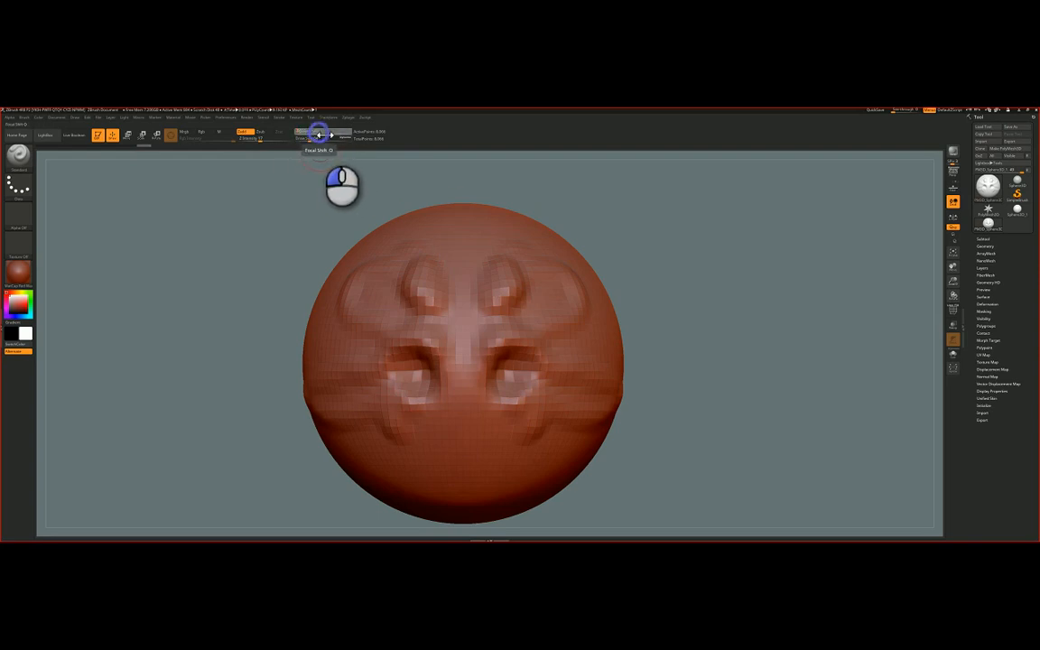
drag(319, 134, 316, 134)
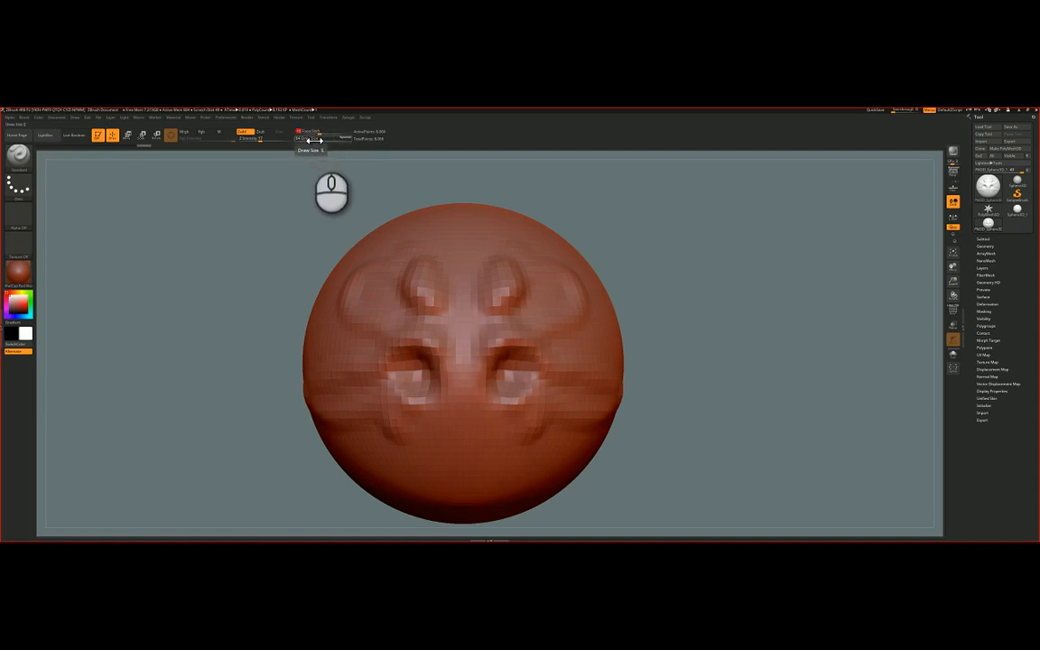
mouse_move(321, 138)
mouse_down()
mouse_move(350, 137)
mouse_move(311, 138)
mouse_move(344, 138)
mouse_move(318, 138)
mouse_move(330, 139)
mouse_up()
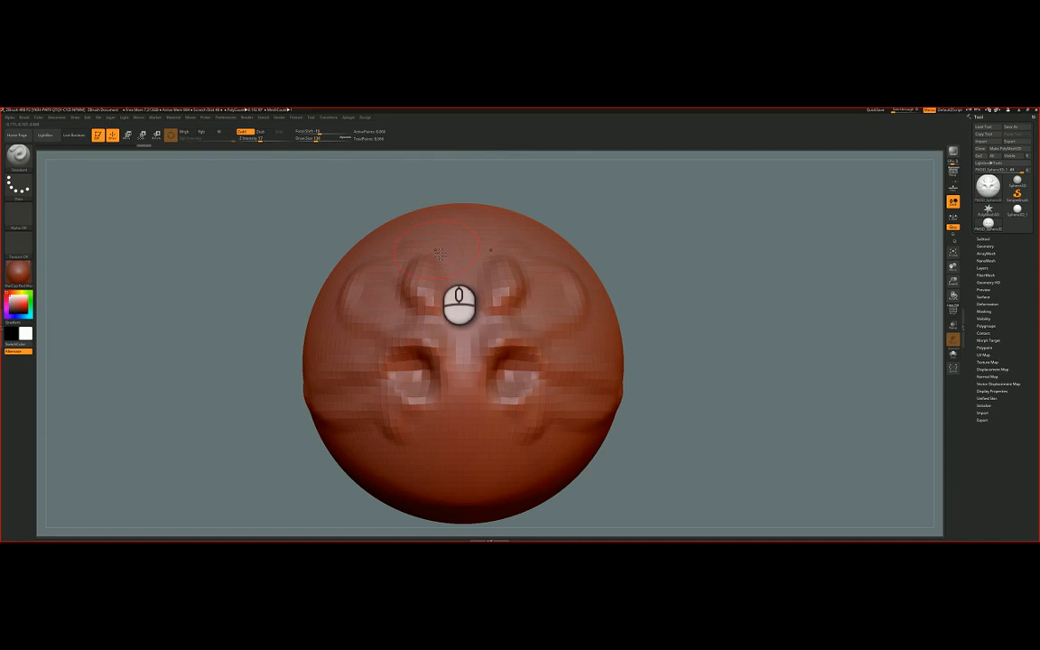
key(s)
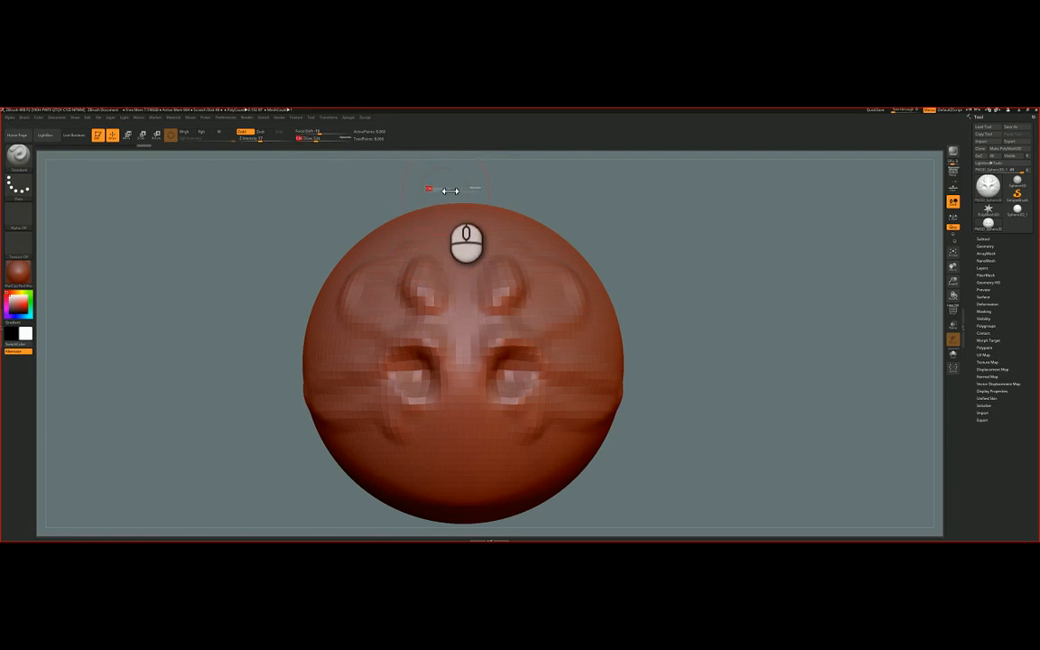
mouse_move(448, 190)
mouse_down()
mouse_move(467, 189)
mouse_move(450, 193)
mouse_up()
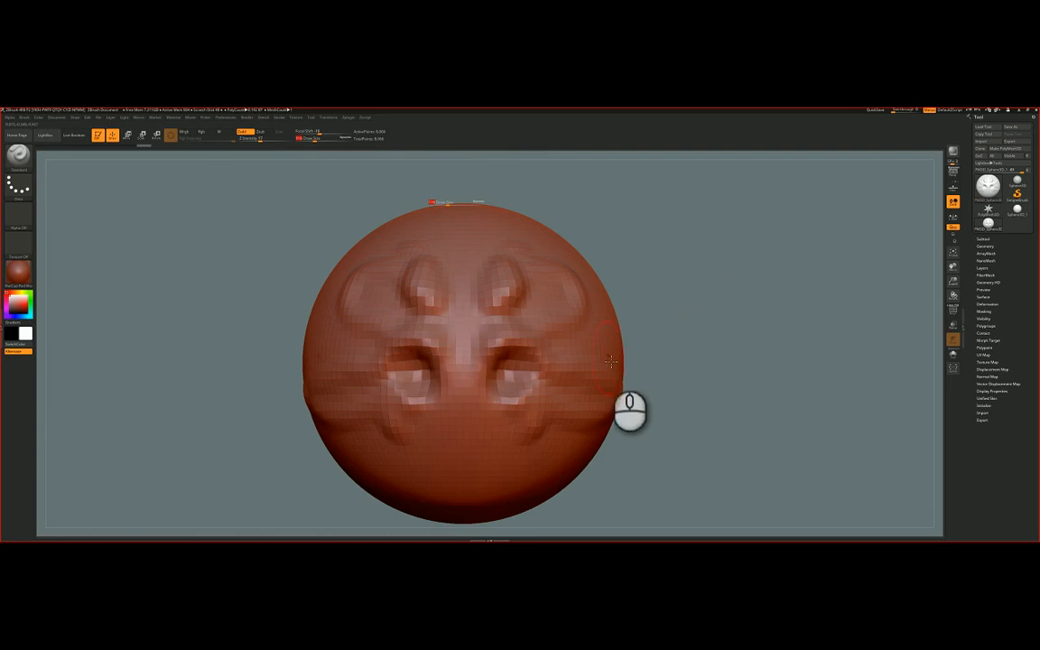
Step: Inspect the sculpted sphere's bumps and eye sockets from several angles
drag(651, 348, 563, 334)
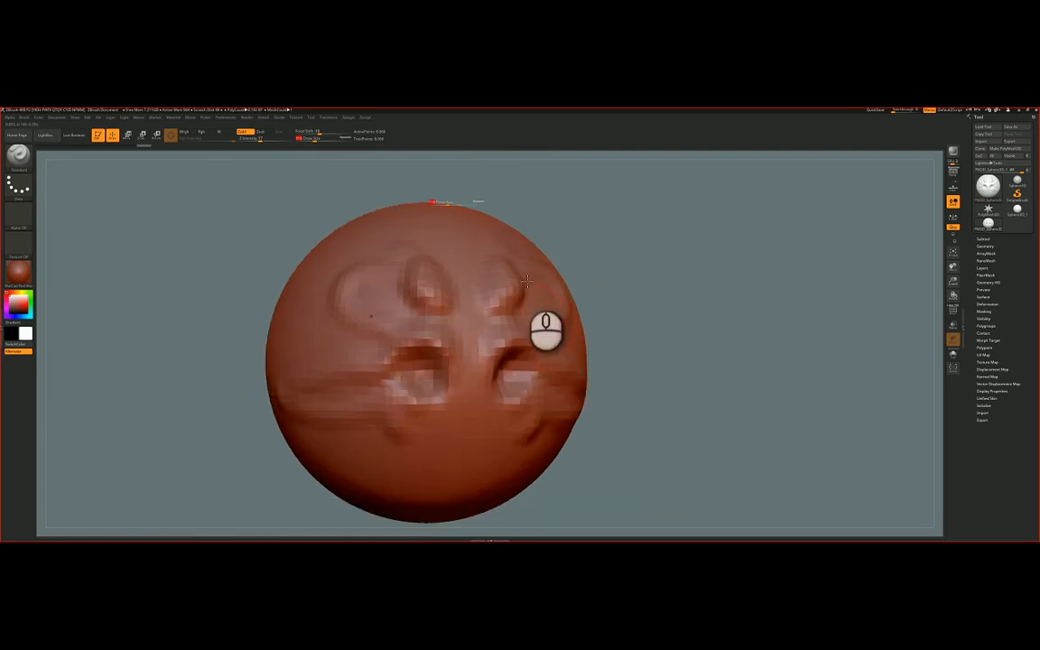
click(452, 204)
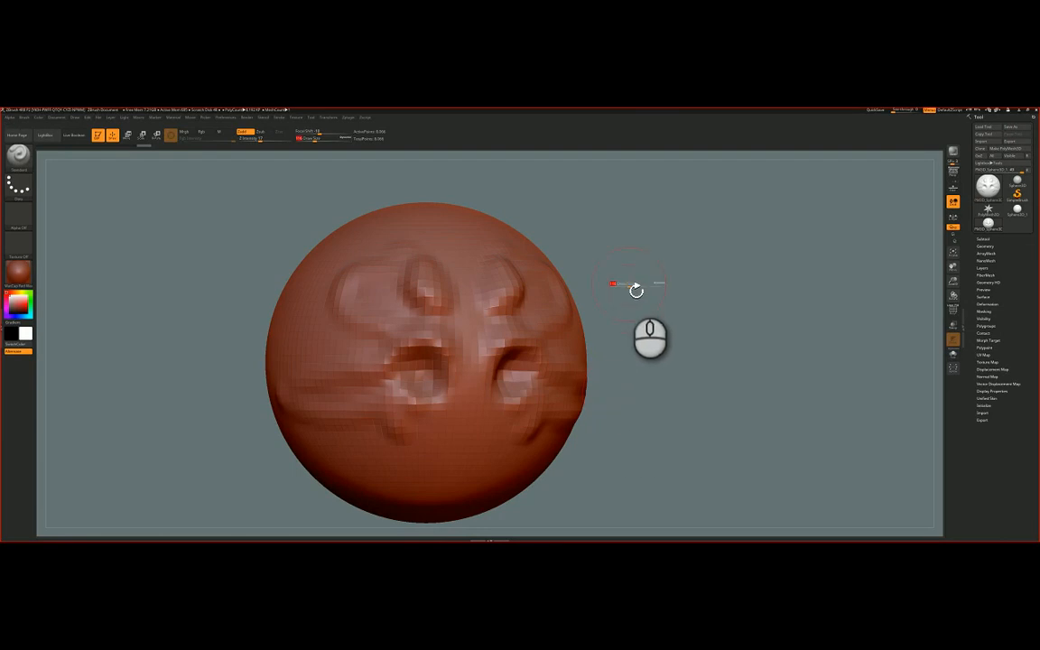
key(s)
key(s)
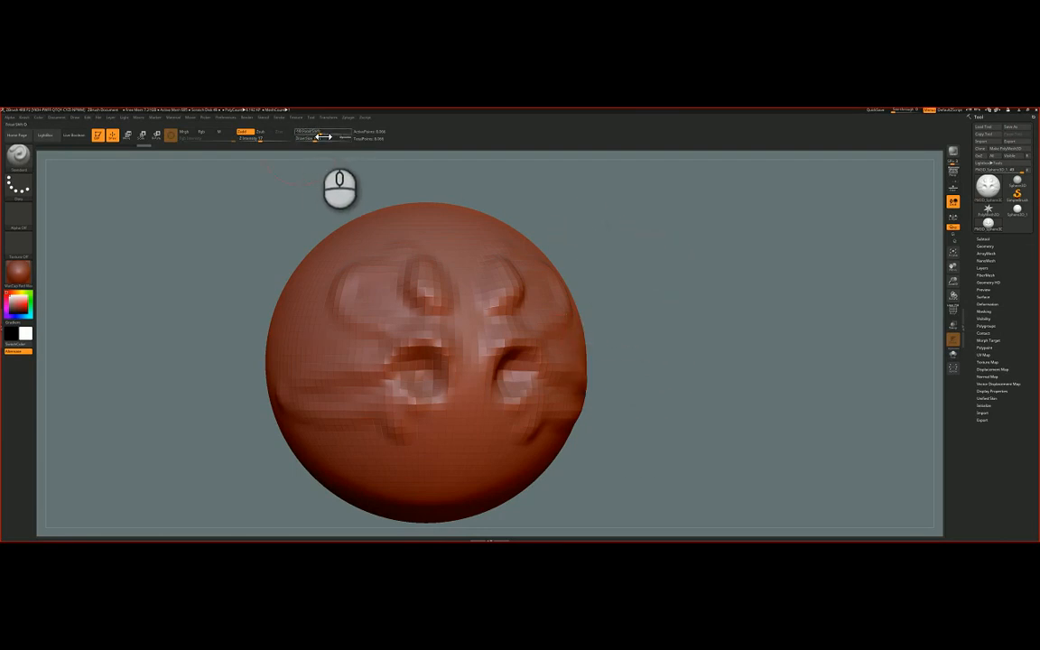
shift+right_drag(668, 288, 661, 290)
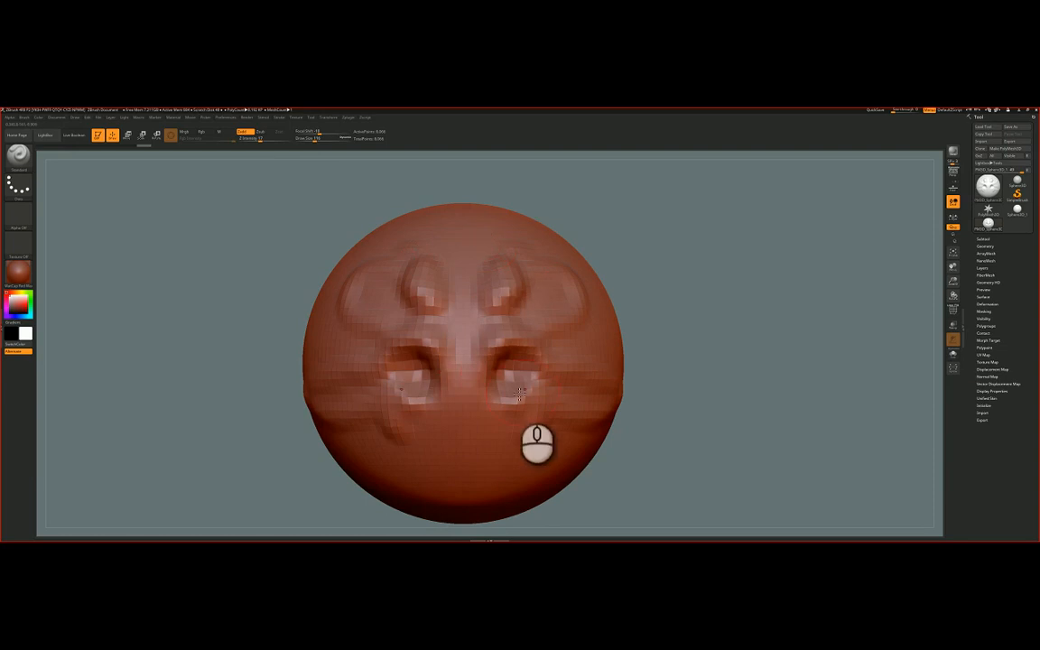
right_drag(532, 227, 553, 271)
right_click(554, 270)
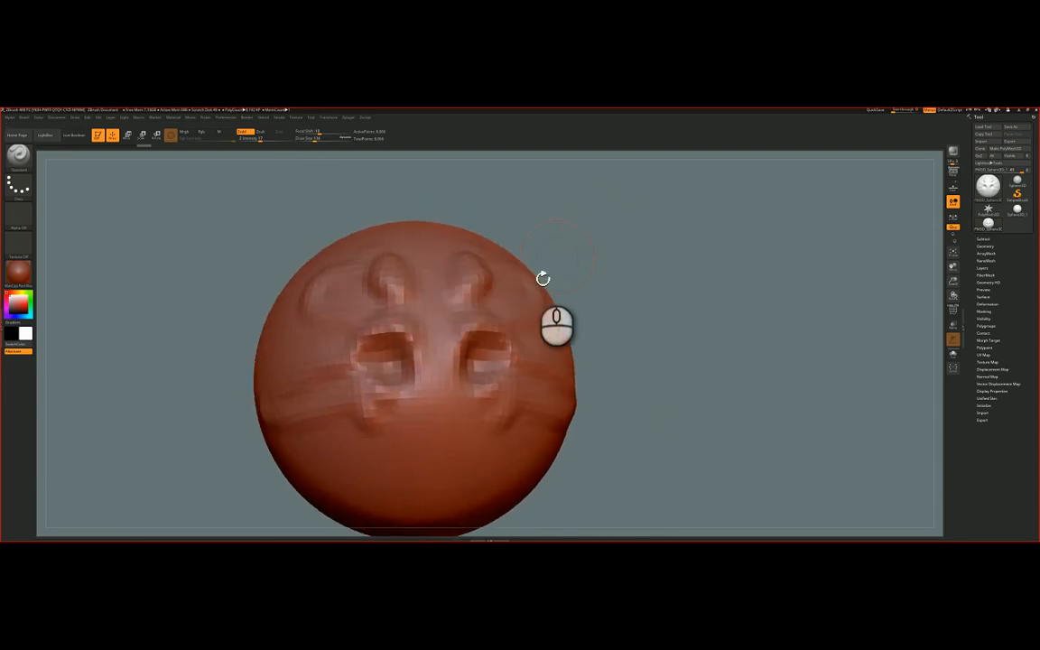
right_click(560, 254)
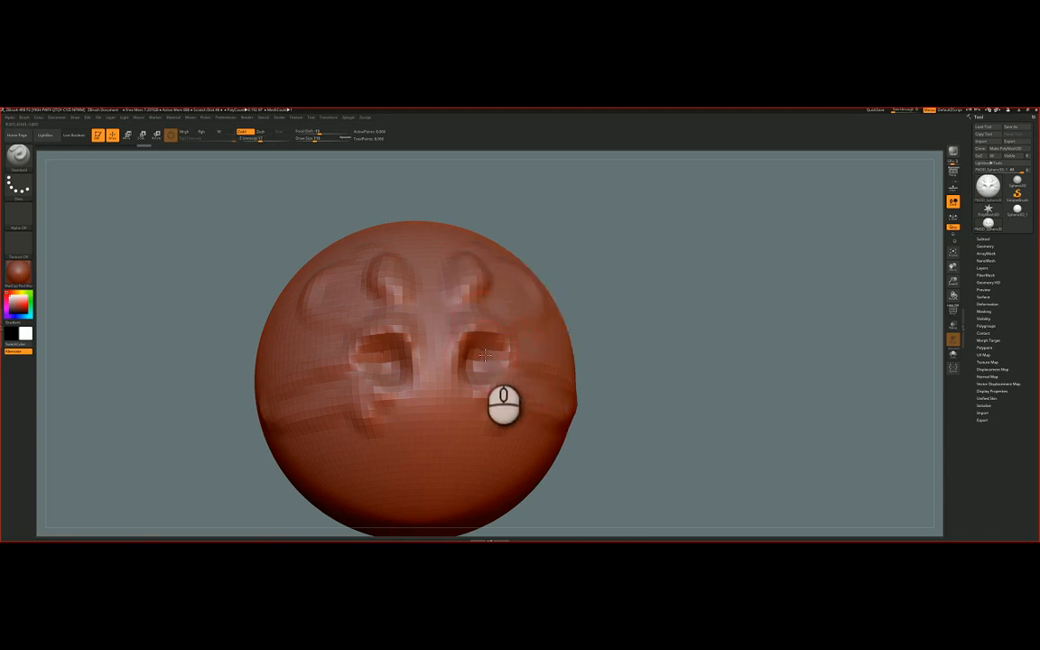
drag(467, 258, 464, 270)
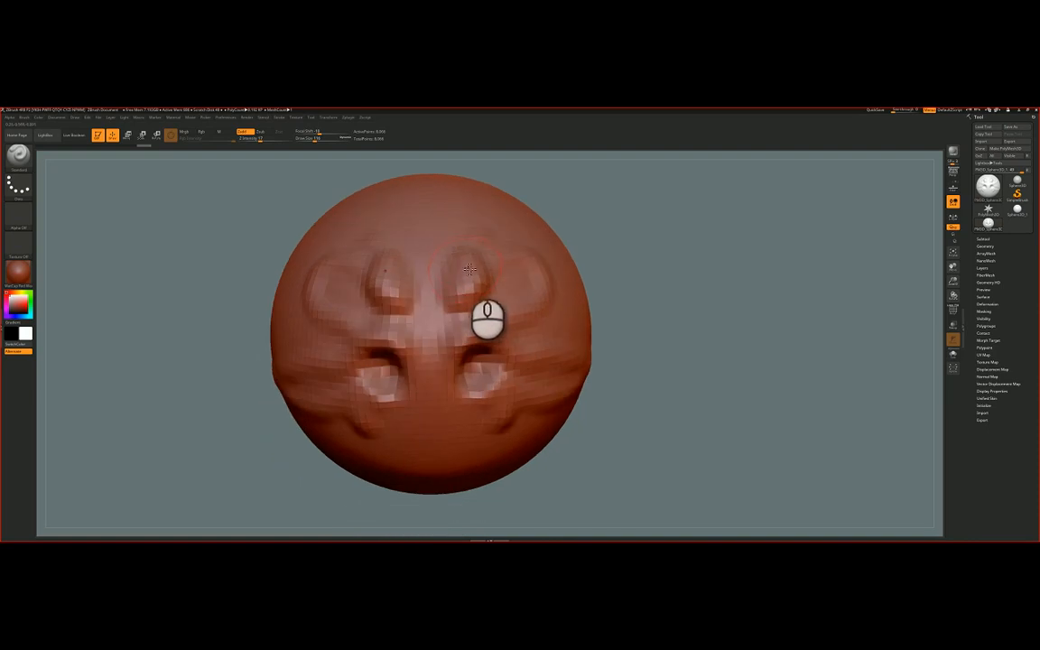
key(space)
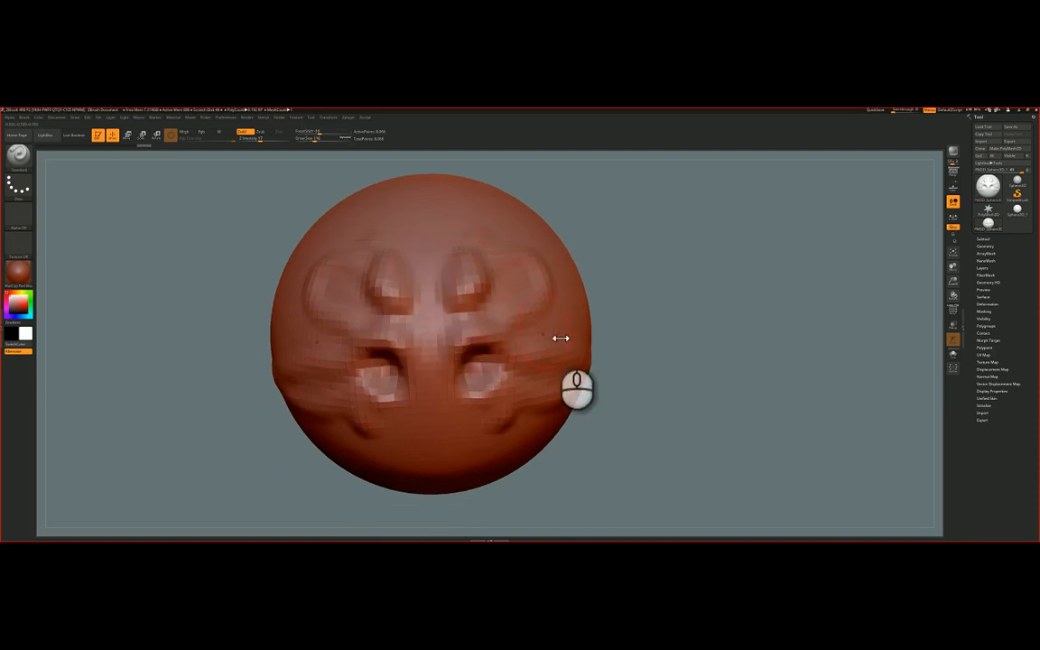
key(space)
key(space)
key(space)
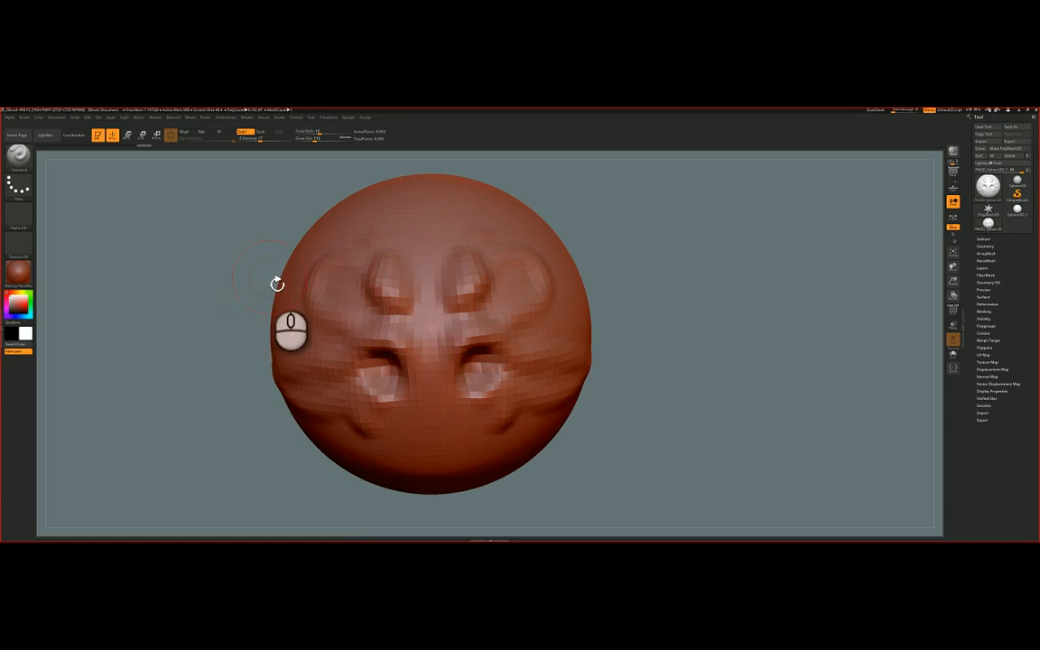
key(space)
key(space)
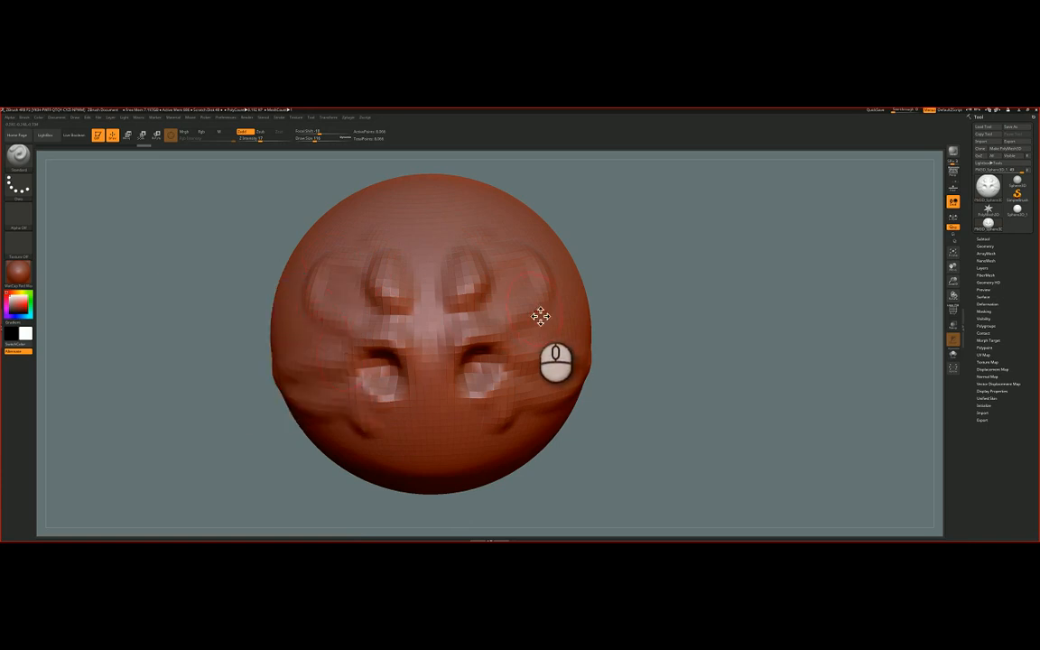
key(space)
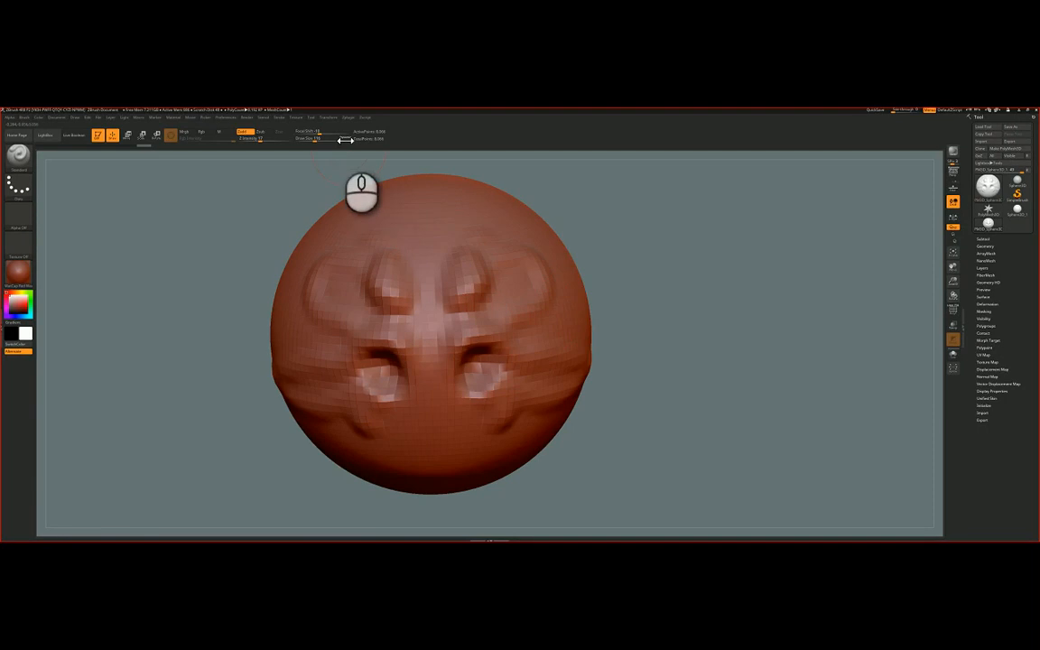
key(s)
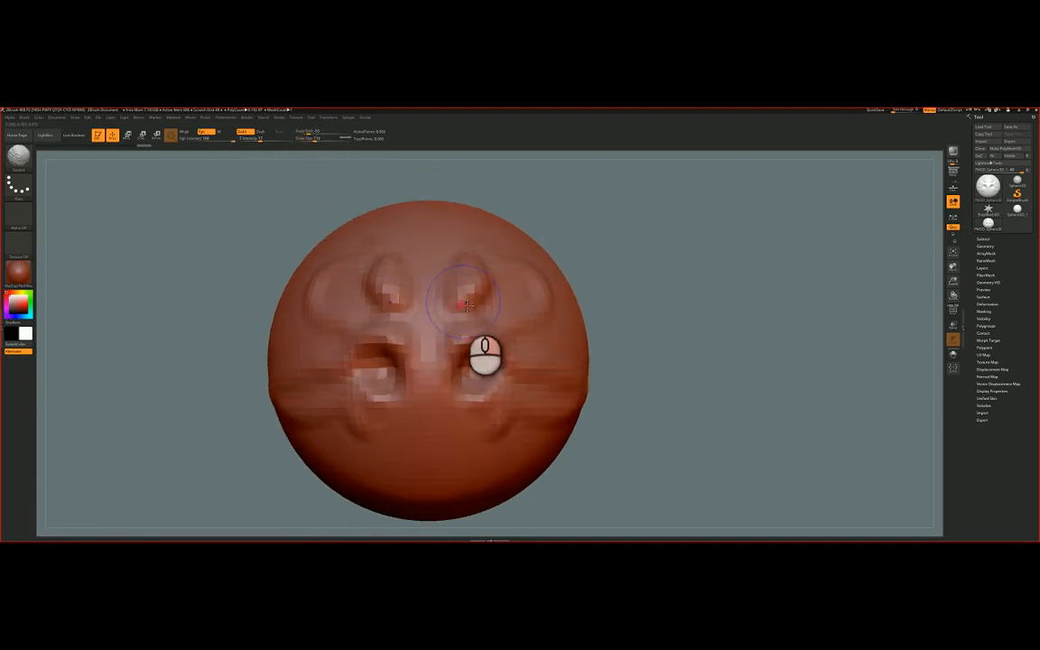
alt+right_drag(467, 305, 554, 292)
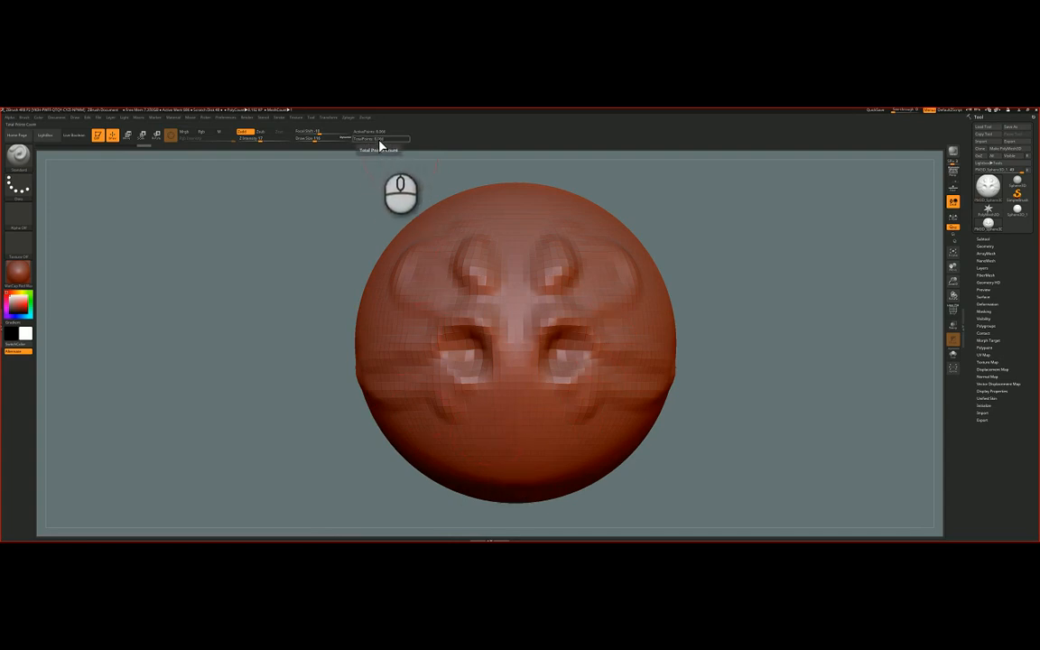
Step: Duplicate the sculpted sphere as a second subtool
click(986, 240)
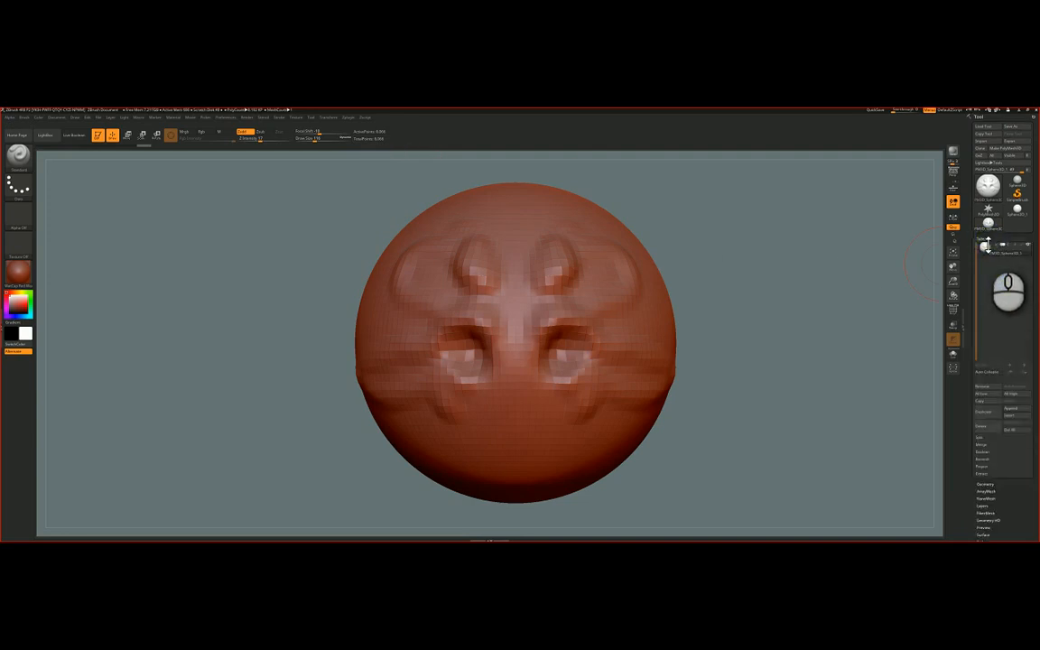
mouse_move(1000, 254)
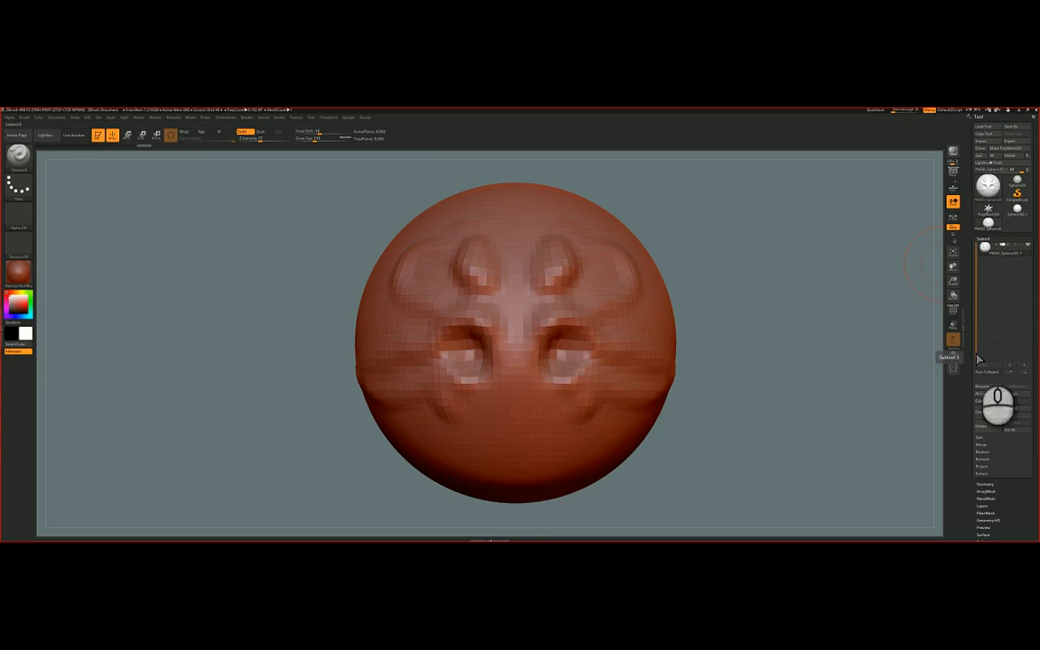
click(984, 413)
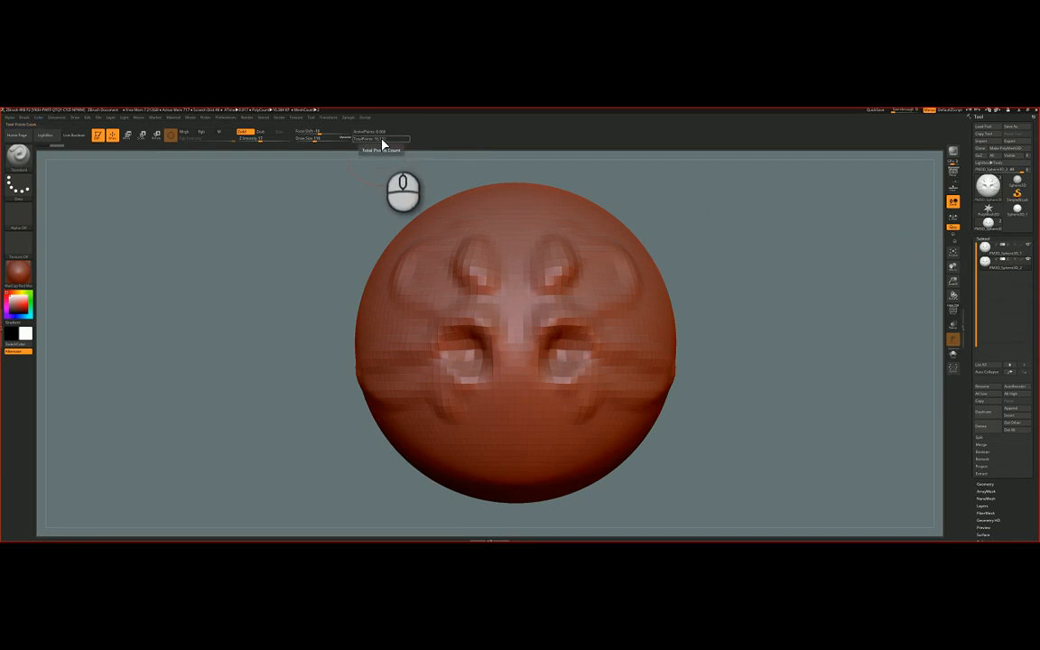
Step: Subdivide the duplicated sphere once and make the original sphere's subtool active
mouse_move(501, 256)
alt+right_down()
mouse_move(498, 241)
mouse_move(486, 253)
mouse_move(502, 298)
alt+right_up()
right_click(492, 248)
alt+right_drag(539, 347, 505, 314)
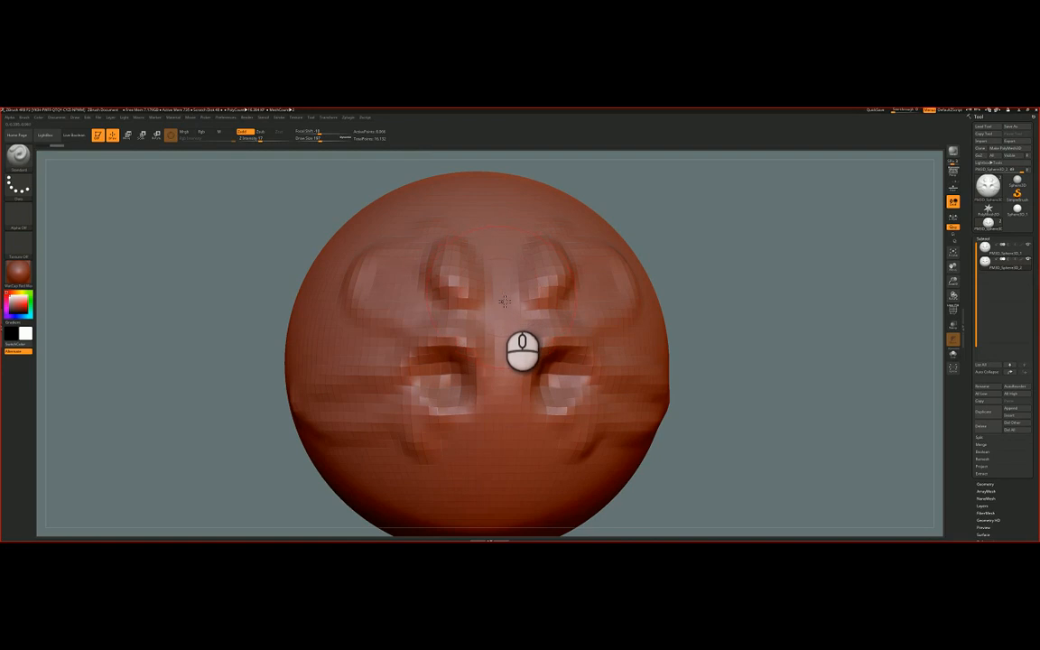
key(ctrl+d)
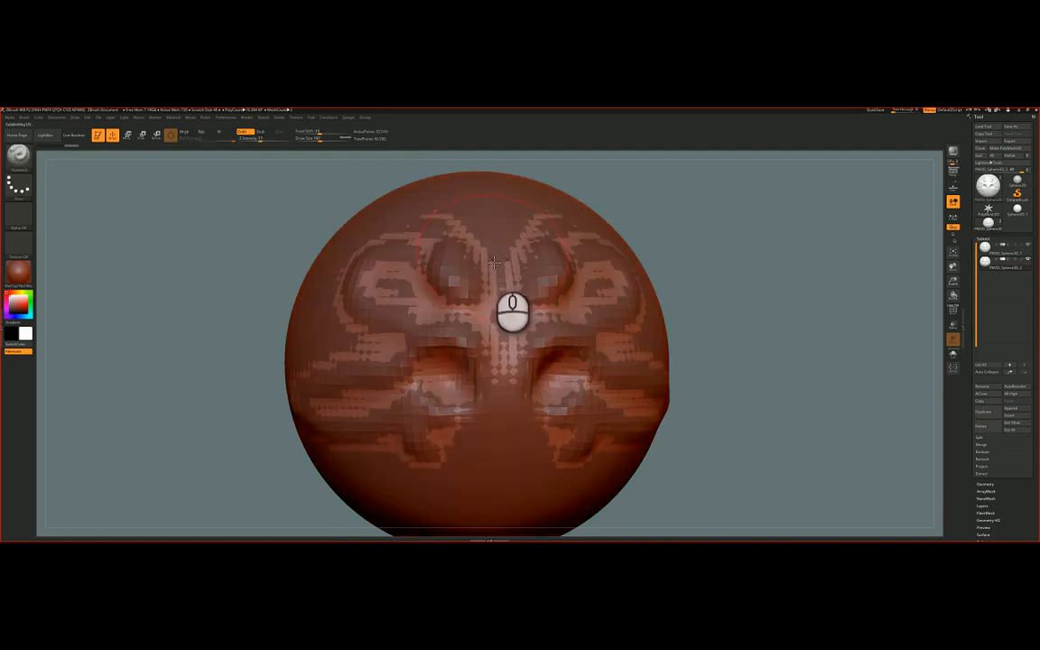
click(1029, 245)
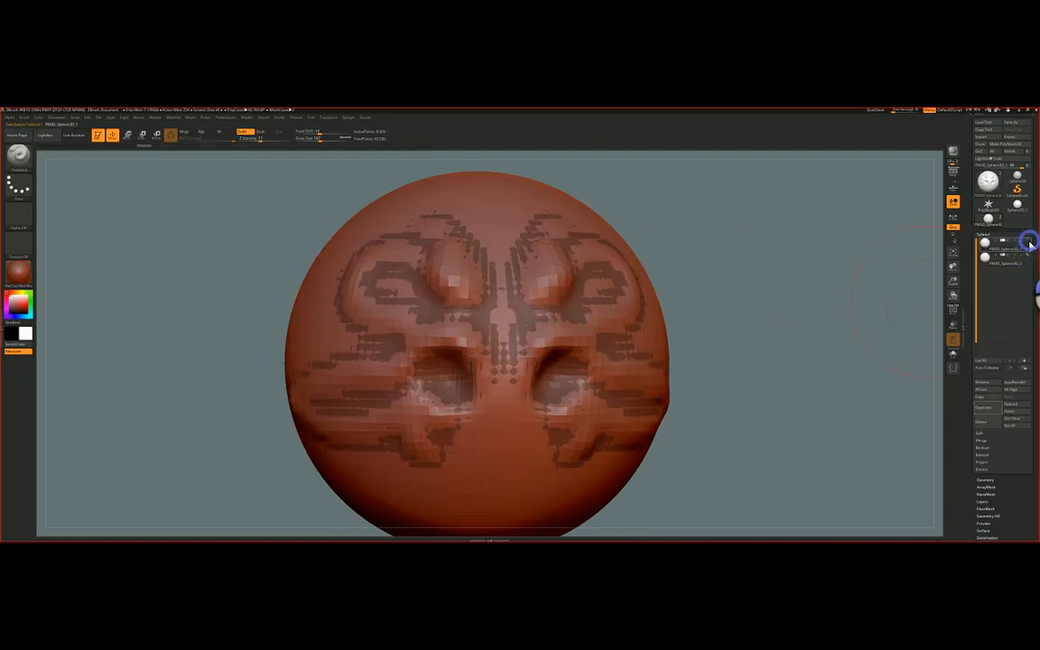
Step: Hide the duplicated sphere's subtool and subdivide the original sphere once
click(1027, 255)
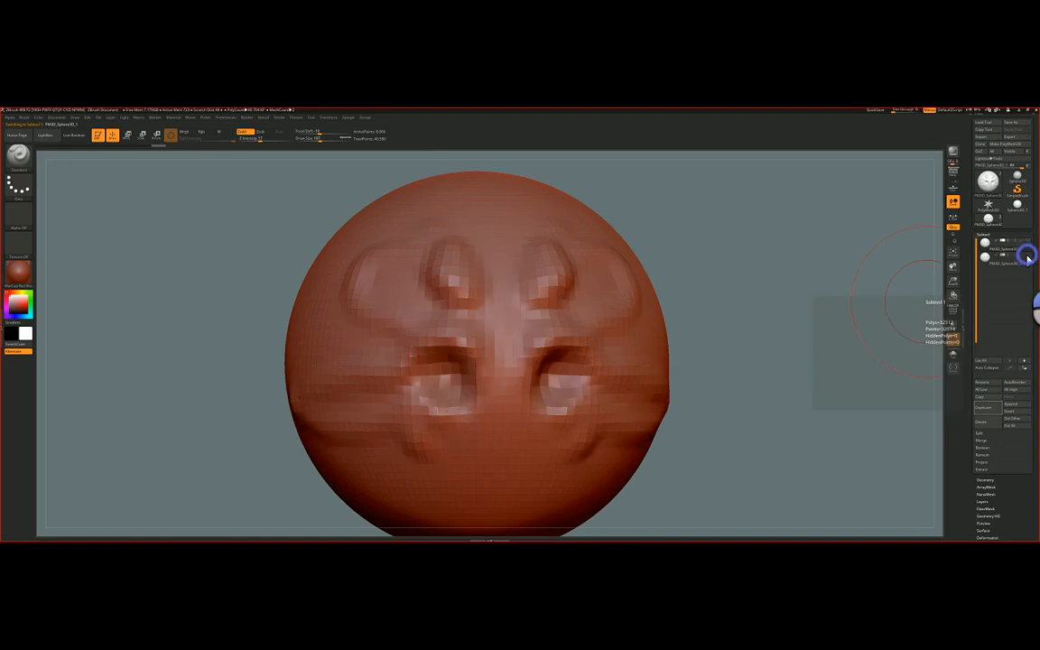
key(ctrl+d)
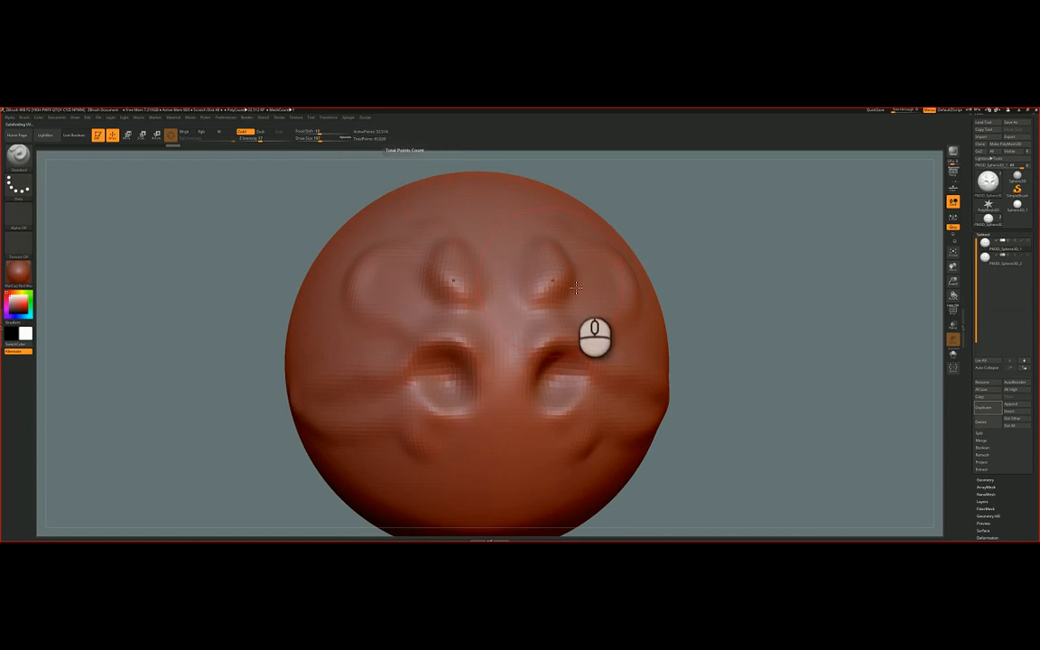
alt+right_drag(563, 370, 543, 350)
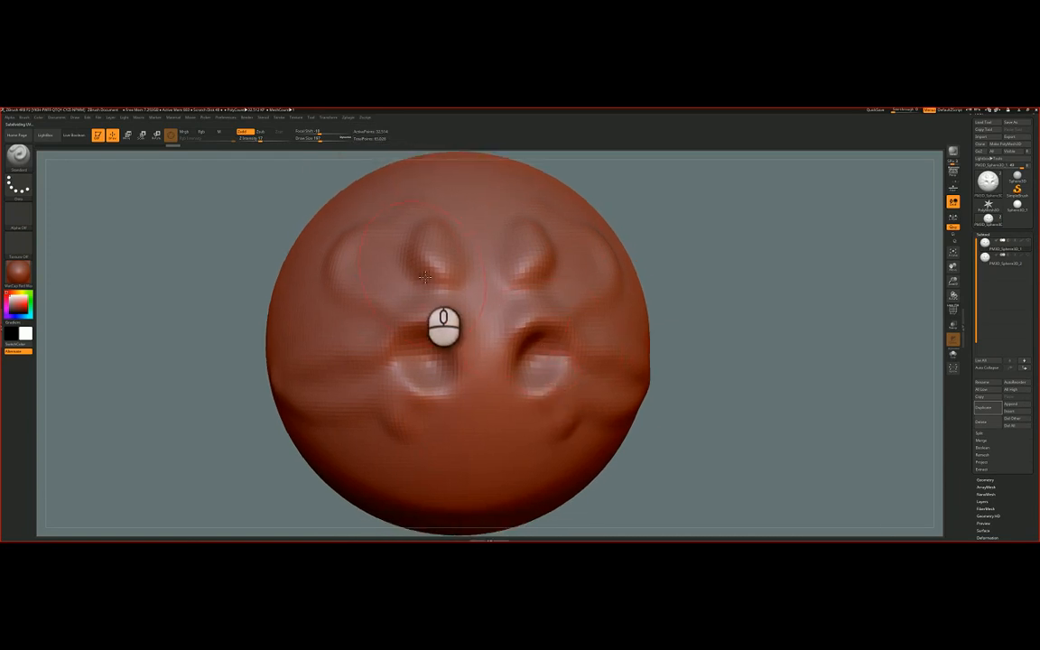
Step: Switch the original sphere down, up and back down between its subdivision levels, leaving it at the lower level
key(shift+d)
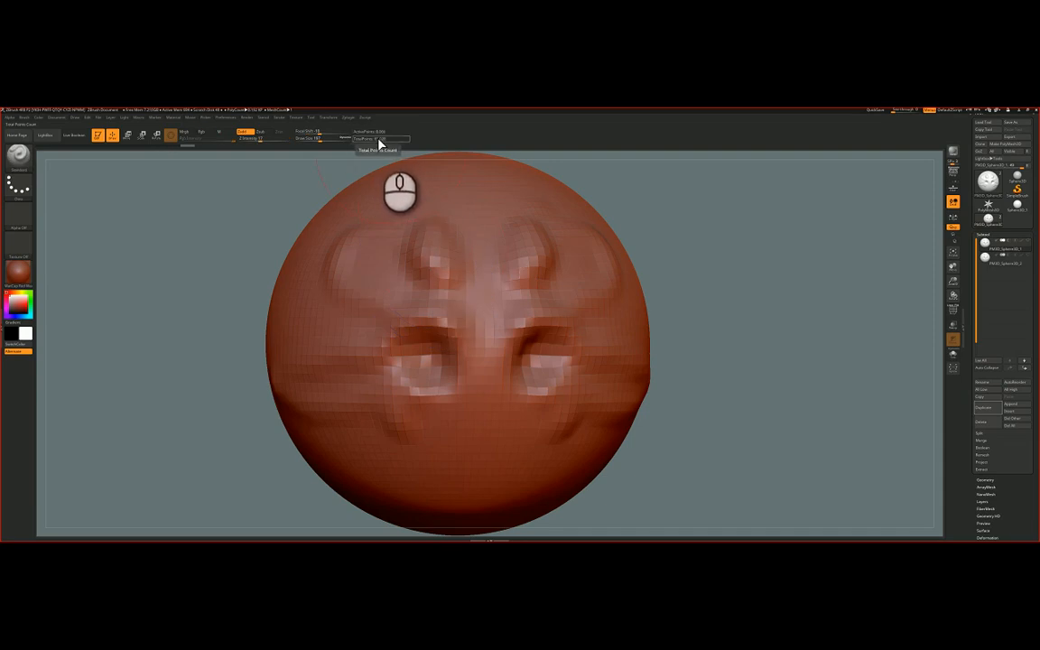
key(ctrl+d)
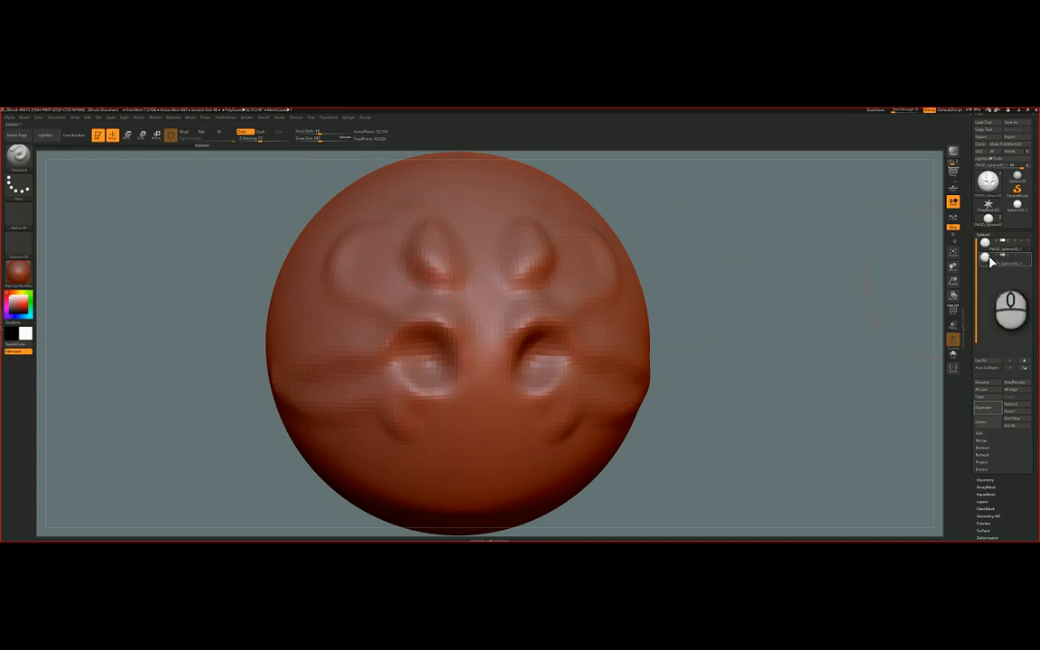
mouse_move(990, 262)
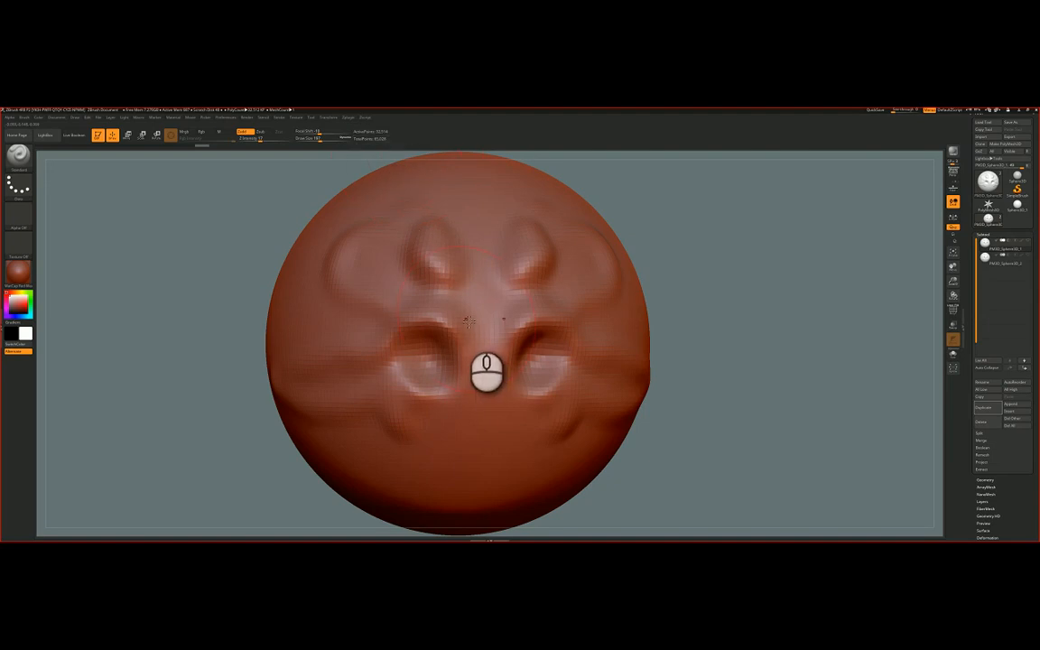
key(shift+d)
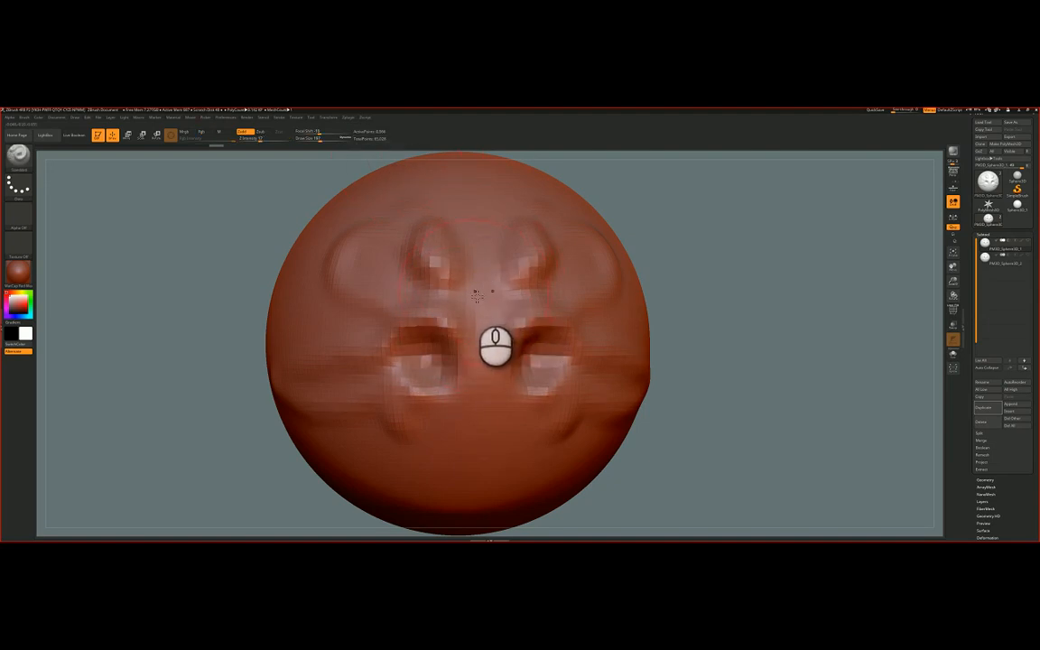
right_drag(538, 370, 537, 334)
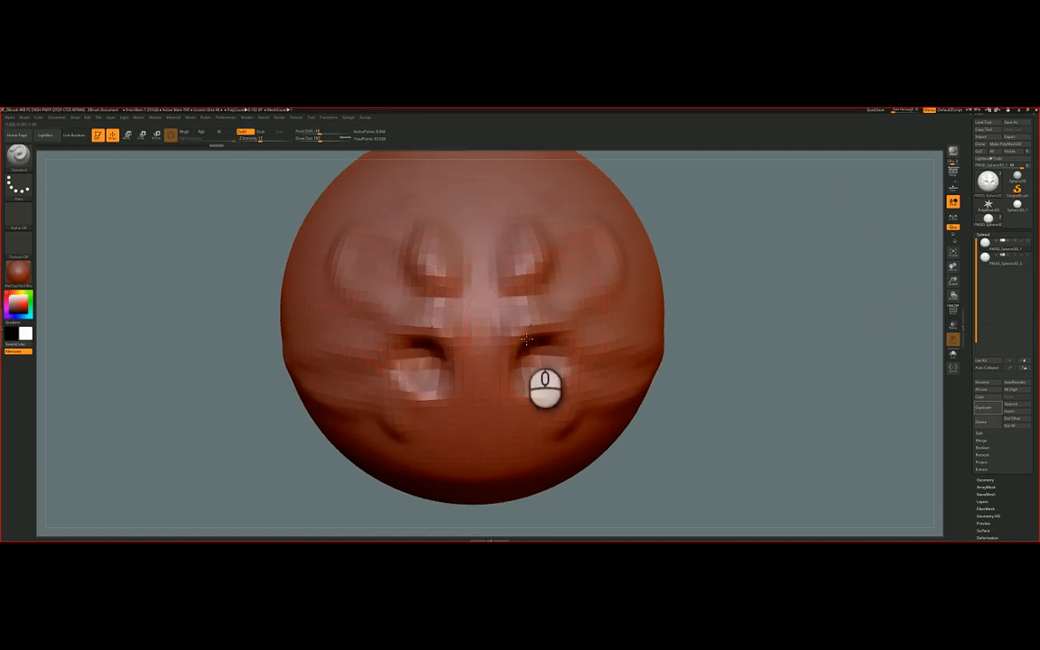
right_drag(478, 350, 480, 334)
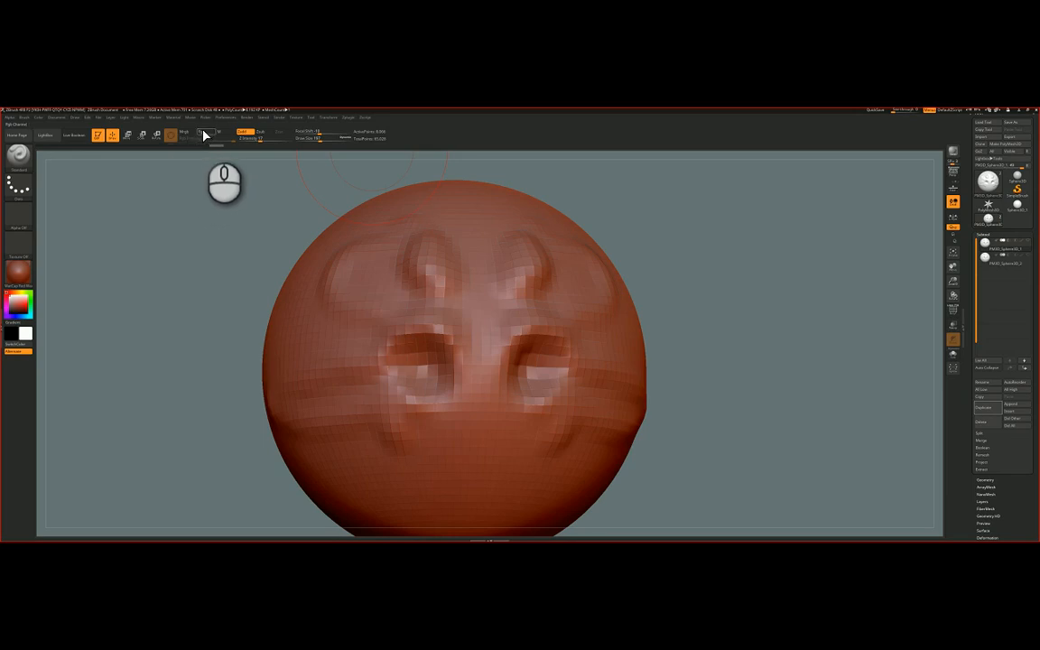
Step: Turn on the brush's Rgb channel with Rgb Intensity at 100 and try the color picker
click(204, 132)
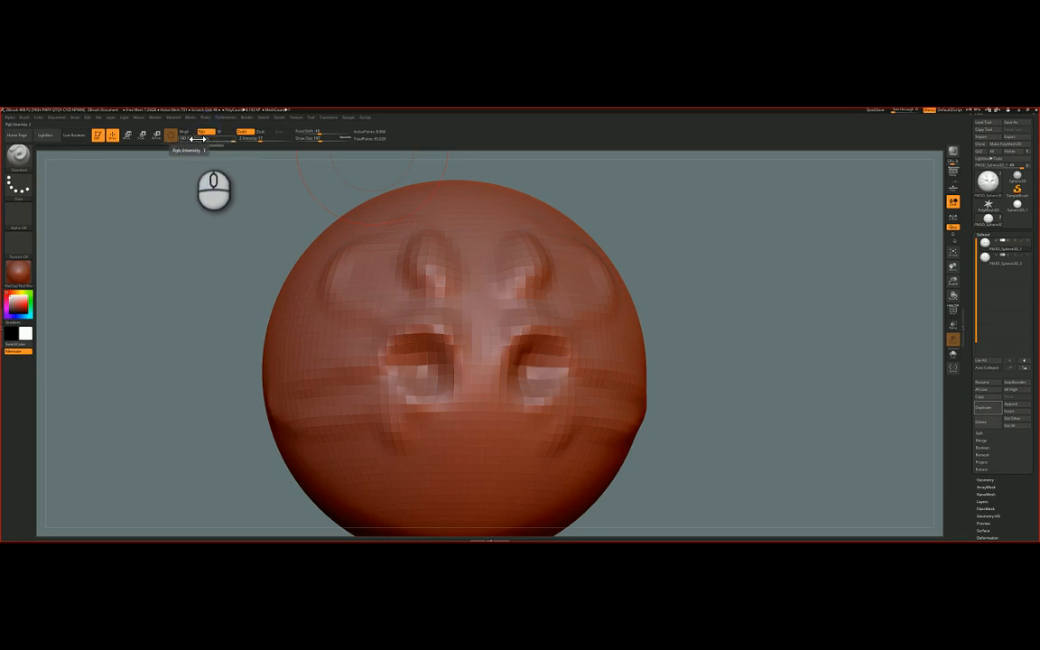
mouse_move(230, 140)
mouse_down()
mouse_move(203, 142)
mouse_move(235, 143)
mouse_up()
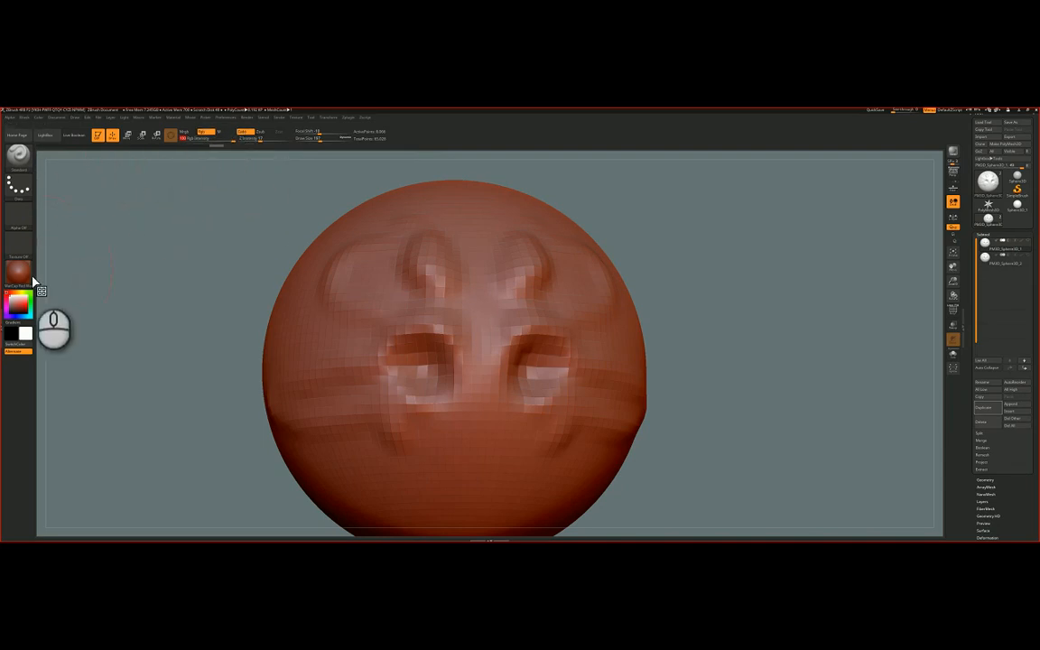
mouse_move(22, 306)
mouse_down()
mouse_move(39, 312)
mouse_move(10, 294)
mouse_up()
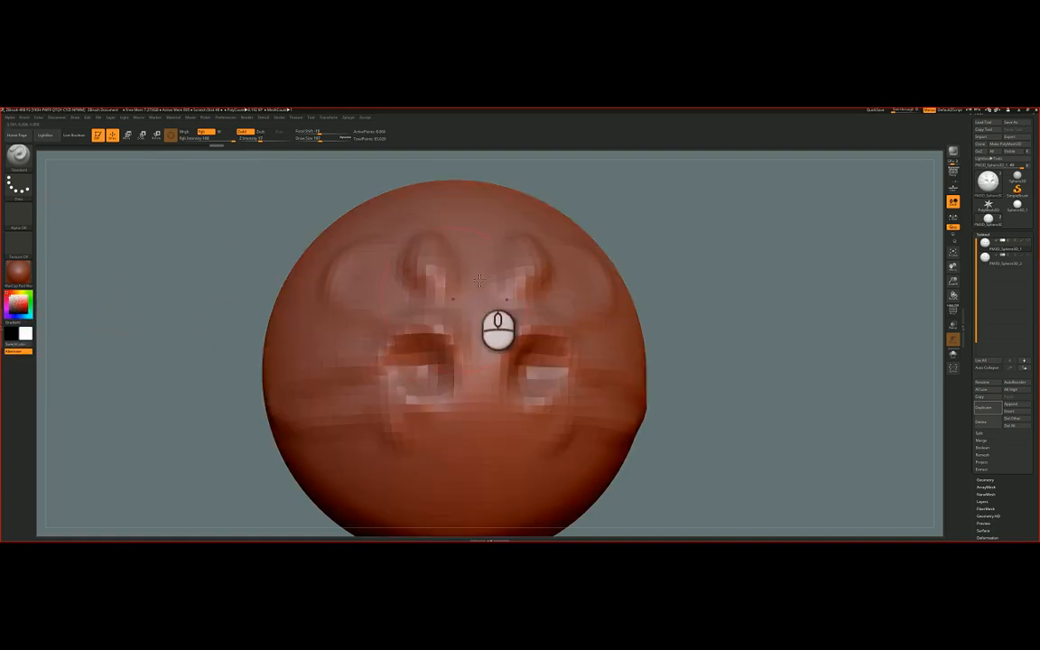
Step: Choose BasicMaterial and fill the whole sphere with that material and white using the Mrgb channel
click(20, 273)
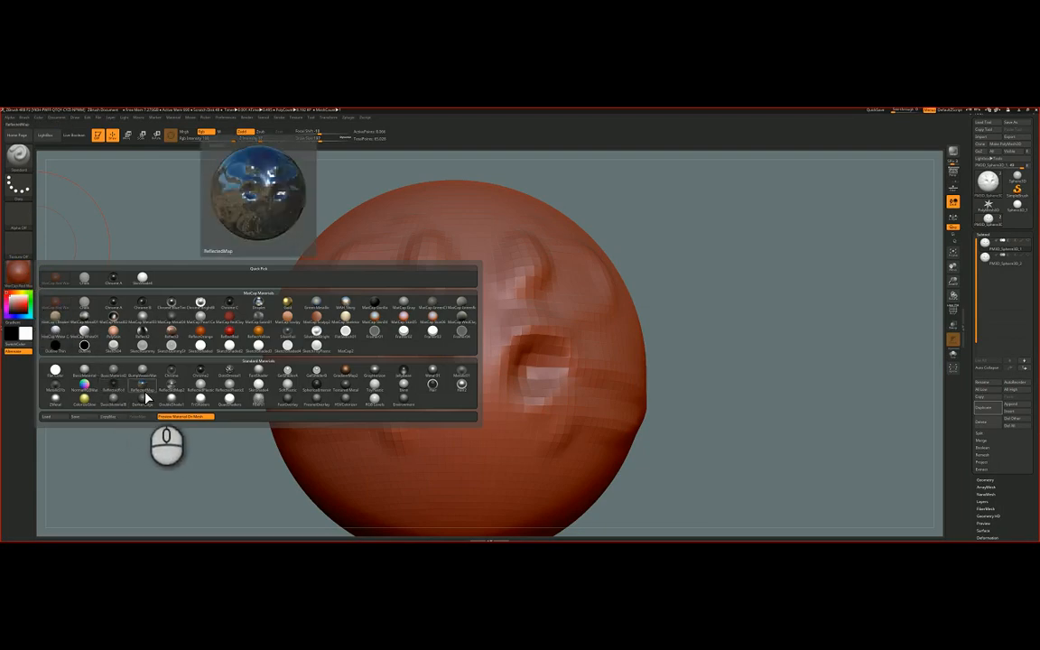
click(84, 370)
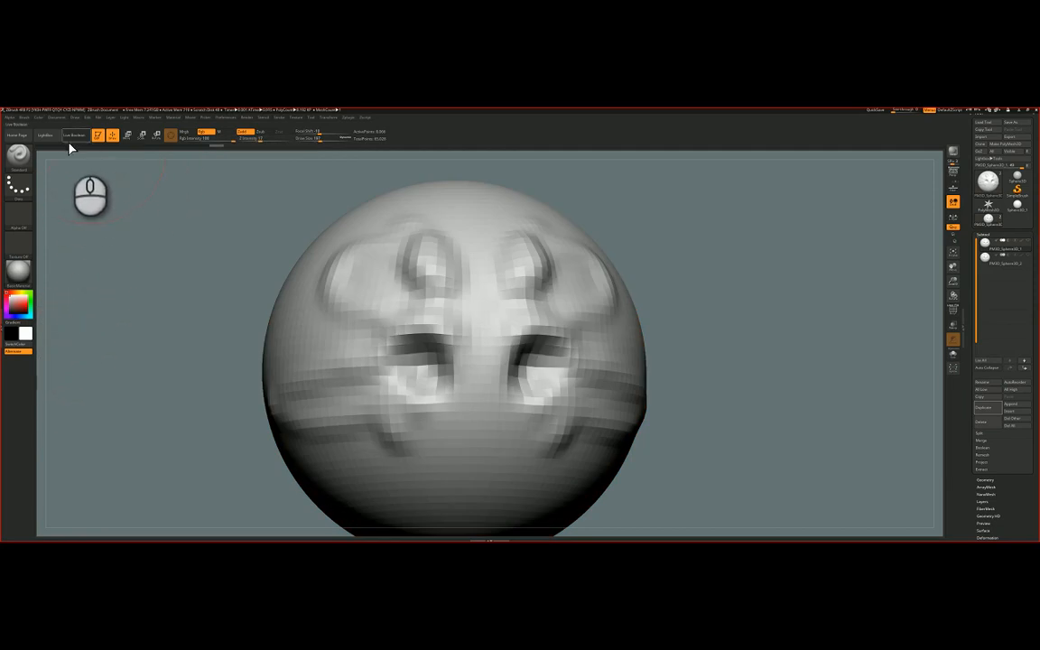
click(38, 118)
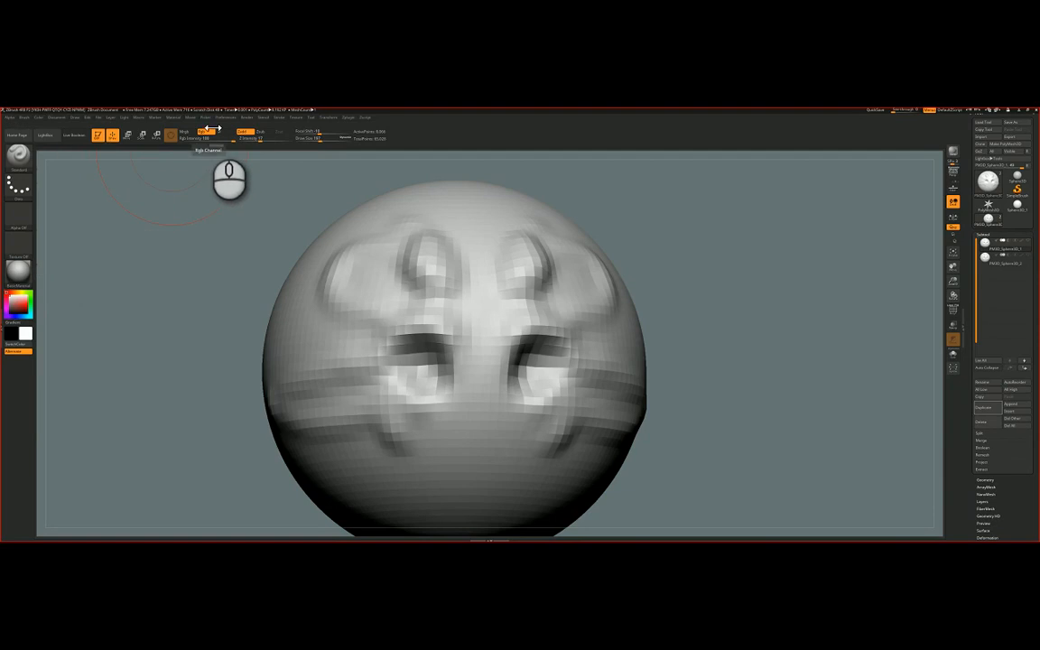
click(185, 132)
click(39, 118)
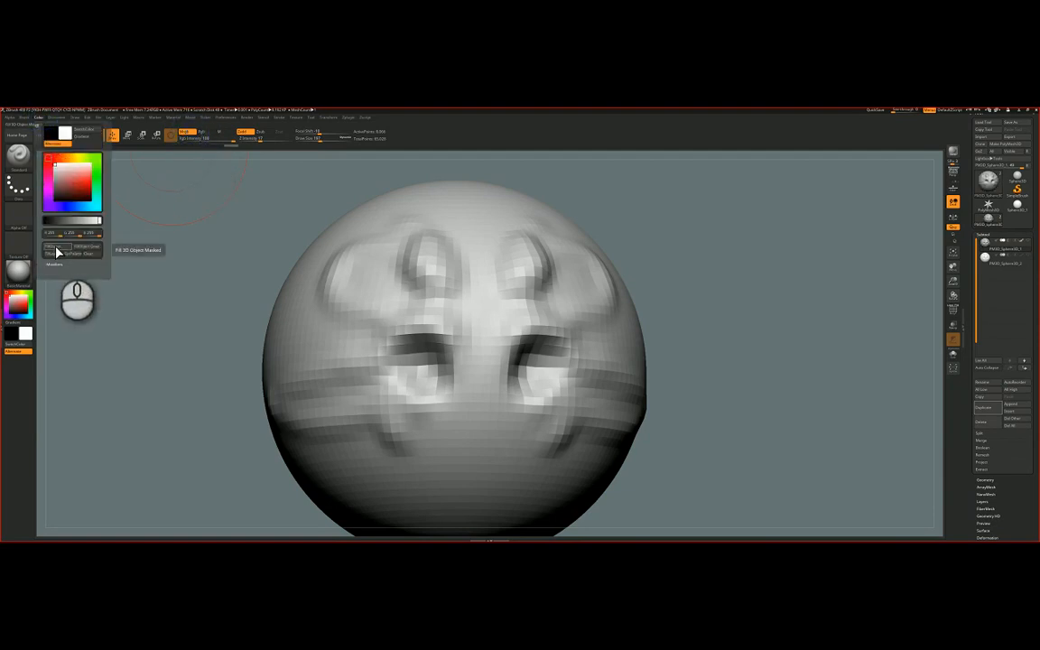
click(56, 252)
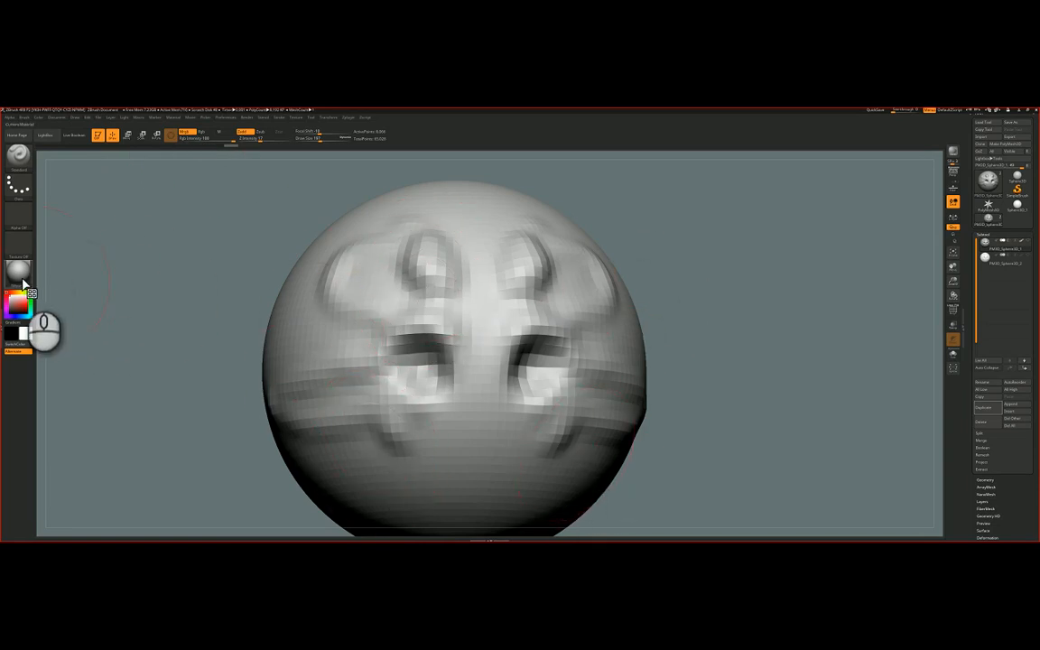
Step: Paint the sphere's forehead bumps red using the Rgb channel and a smaller brush
mouse_move(23, 282)
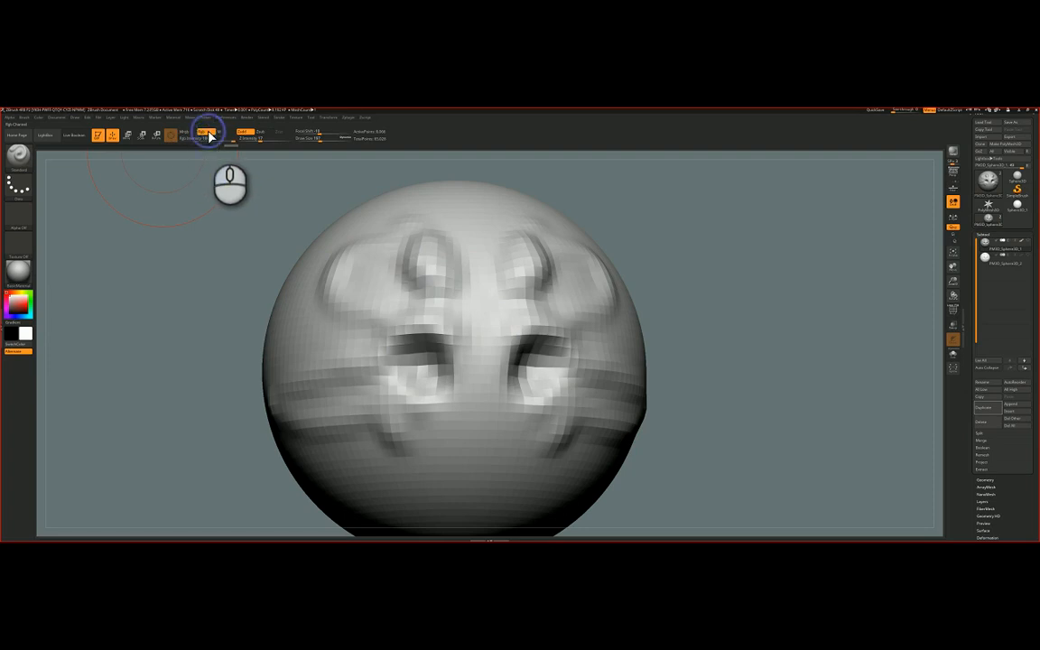
click(31, 310)
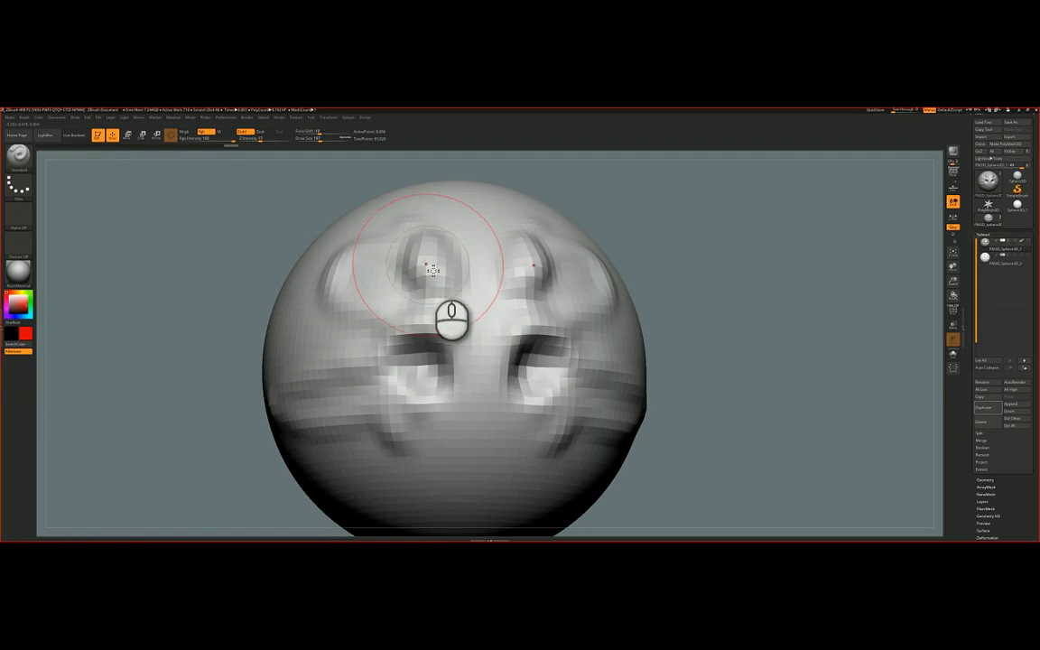
key(space)
drag(438, 265, 429, 265)
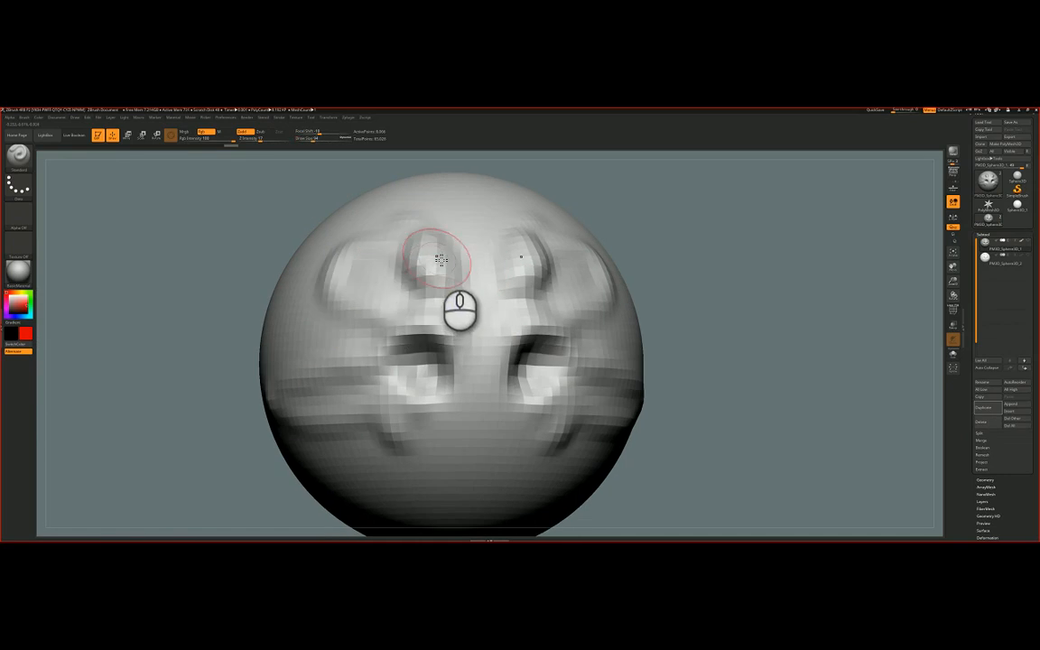
mouse_move(511, 231)
mouse_down()
mouse_move(499, 225)
mouse_move(291, 327)
mouse_move(362, 301)
mouse_move(387, 308)
mouse_move(390, 279)
mouse_up()
mouse_move(391, 278)
right_down()
mouse_move(406, 240)
mouse_move(360, 265)
mouse_move(381, 300)
right_up()
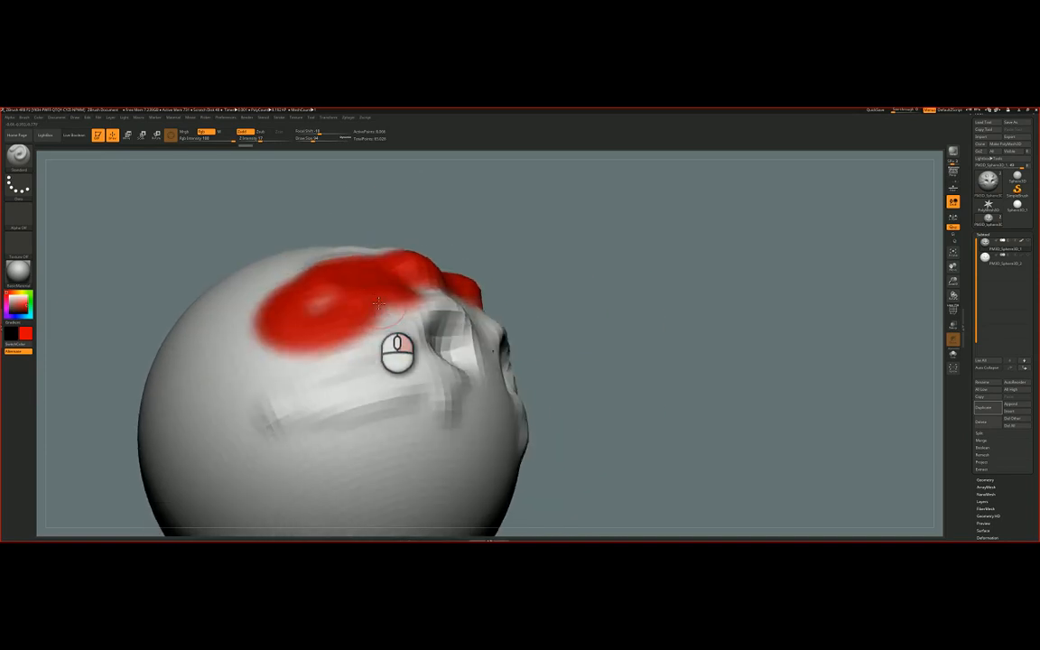
Step: Sculpt and paint raised red brow ridges with a carved area below them in the black secondary color
mouse_move(315, 336)
mouse_down()
mouse_move(412, 292)
mouse_move(295, 348)
mouse_move(356, 299)
mouse_move(399, 292)
mouse_move(253, 334)
mouse_move(367, 293)
mouse_move(372, 314)
mouse_move(404, 298)
mouse_move(303, 363)
mouse_move(409, 293)
mouse_move(344, 351)
mouse_move(302, 344)
mouse_up()
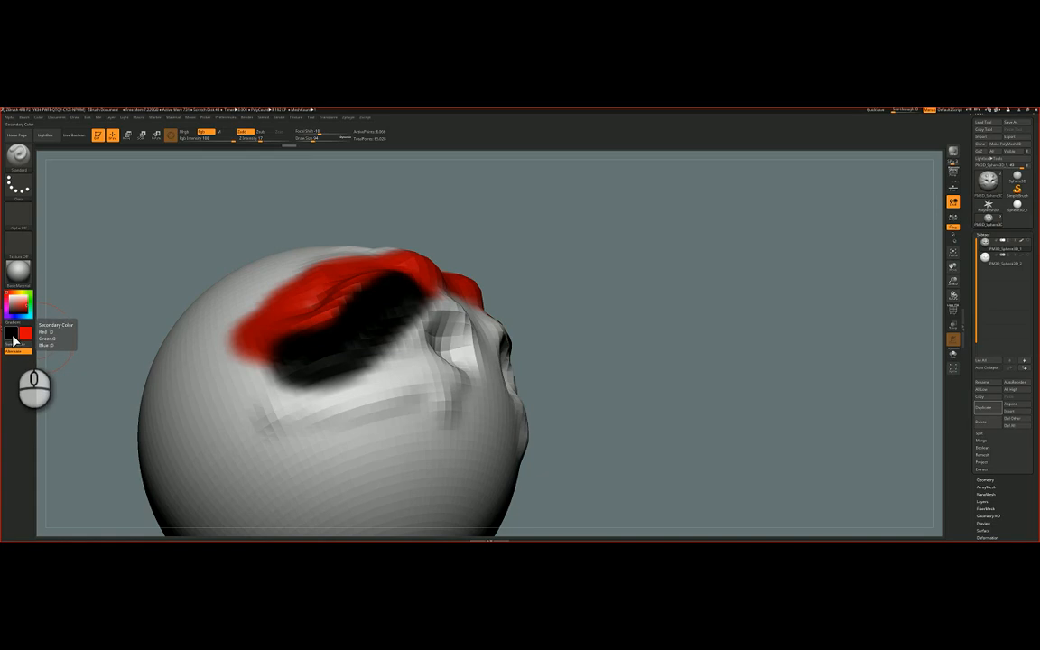
mouse_move(208, 302)
right_down()
mouse_move(432, 262)
mouse_move(406, 280)
mouse_move(412, 288)
right_up()
drag(409, 261, 278, 358)
drag(424, 270, 413, 274)
mouse_move(270, 409)
right_down()
mouse_move(373, 262)
mouse_move(357, 248)
mouse_move(398, 271)
mouse_move(366, 311)
mouse_move(352, 309)
mouse_move(377, 301)
right_up()
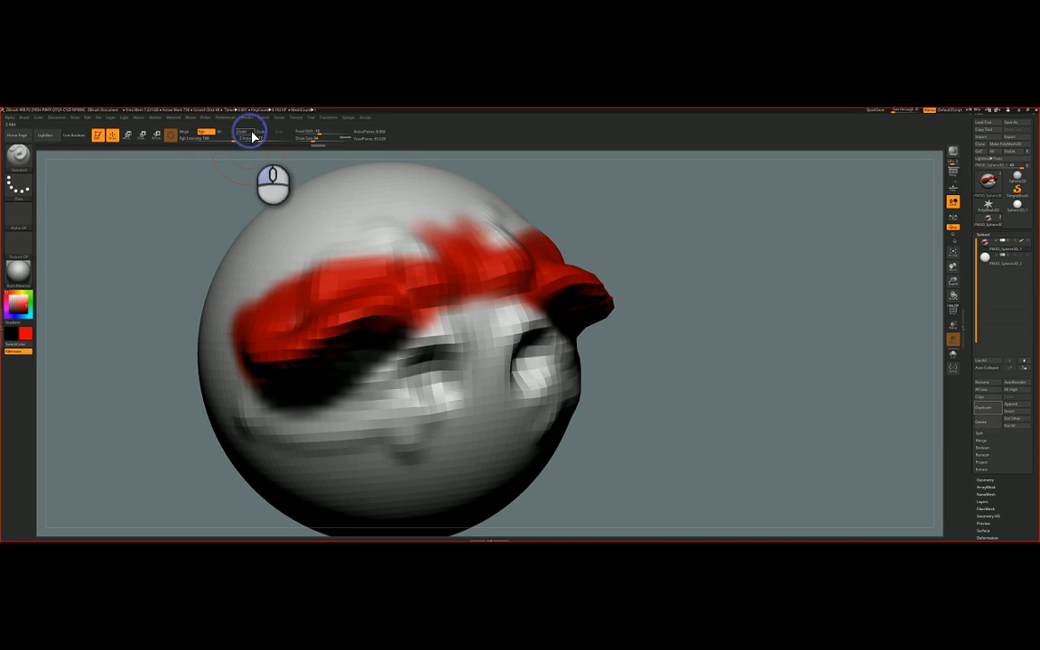
Step: Turn off Zadd, extend the red paint over the upper sphere, and paint a green band across the brow
mouse_move(262, 156)
mouse_down()
mouse_move(379, 235)
mouse_move(318, 220)
mouse_move(392, 232)
mouse_move(405, 254)
mouse_move(247, 307)
mouse_move(432, 261)
mouse_move(375, 264)
mouse_move(334, 251)
mouse_move(472, 262)
mouse_move(433, 365)
mouse_move(424, 361)
mouse_up()
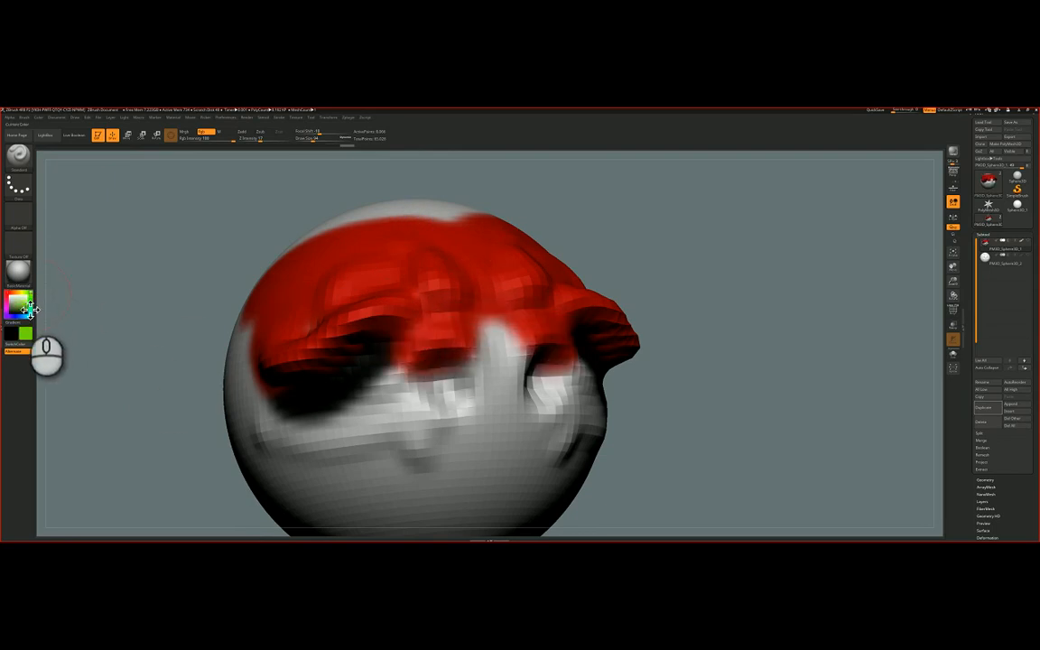
click(22, 307)
mouse_move(486, 282)
mouse_down()
mouse_move(435, 262)
mouse_move(421, 327)
mouse_move(441, 296)
mouse_move(286, 293)
mouse_up()
mouse_move(340, 299)
right_down()
mouse_move(358, 327)
mouse_move(374, 274)
right_up()
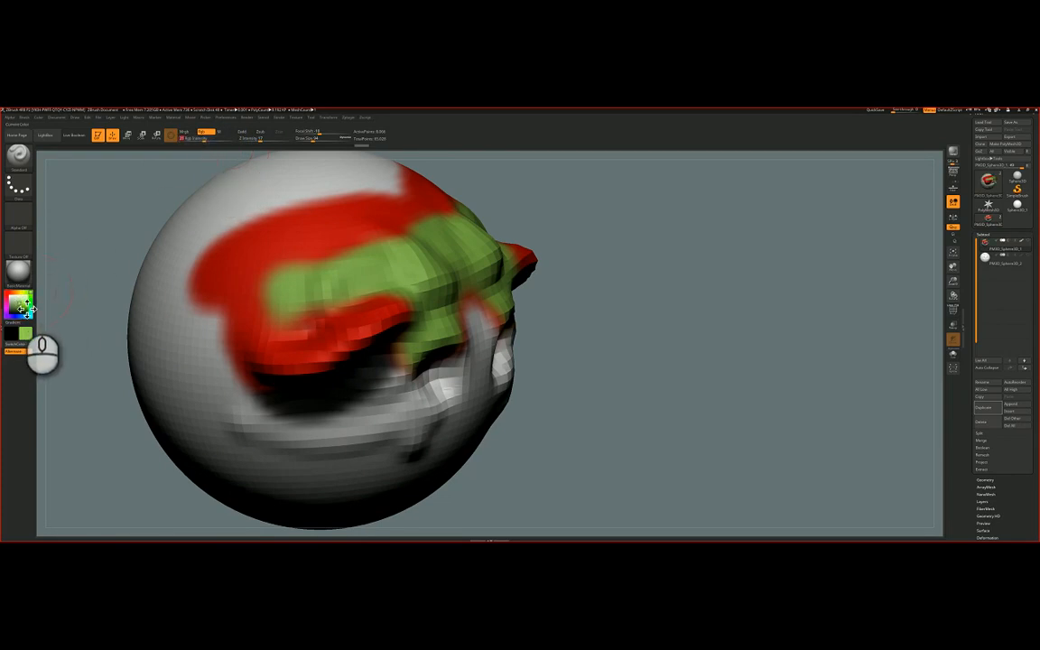
Step: Blend translucent green over the red forehead paint using a low Rgb Intensity
right_drag(355, 211, 361, 230)
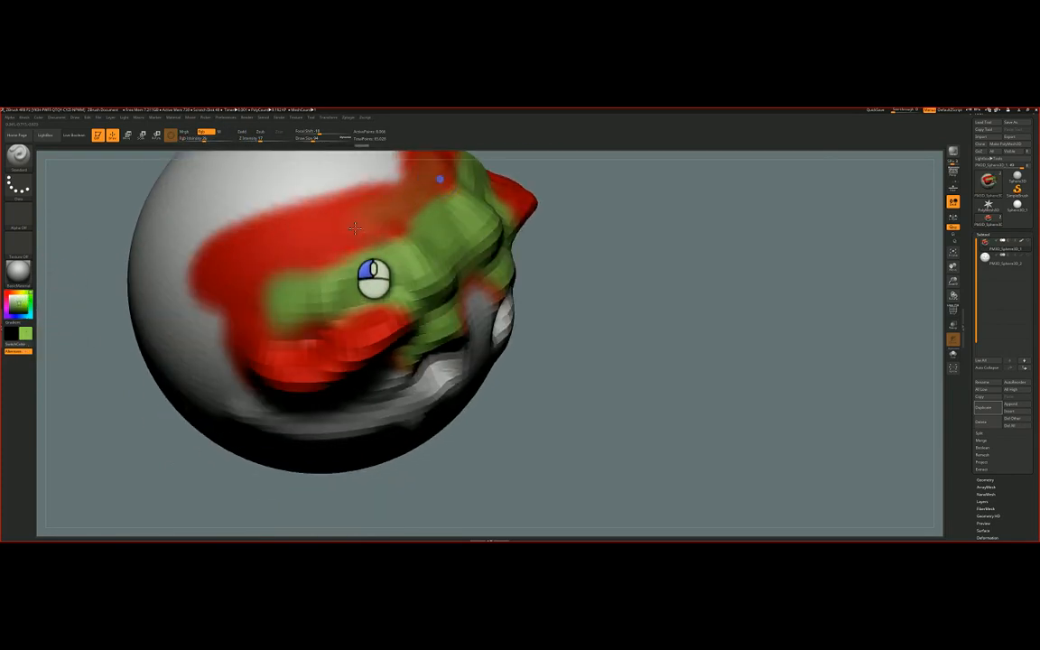
mouse_move(355, 228)
mouse_down()
mouse_move(254, 256)
mouse_move(403, 203)
mouse_move(290, 252)
mouse_move(291, 277)
mouse_move(414, 220)
mouse_move(251, 310)
mouse_move(368, 206)
mouse_move(227, 289)
mouse_move(413, 210)
mouse_move(269, 296)
mouse_move(260, 287)
mouse_up()
mouse_move(260, 287)
right_down()
mouse_move(245, 263)
mouse_move(196, 233)
right_up()
mouse_move(196, 233)
mouse_down()
mouse_move(216, 274)
mouse_move(229, 251)
mouse_move(258, 300)
mouse_move(235, 351)
mouse_up()
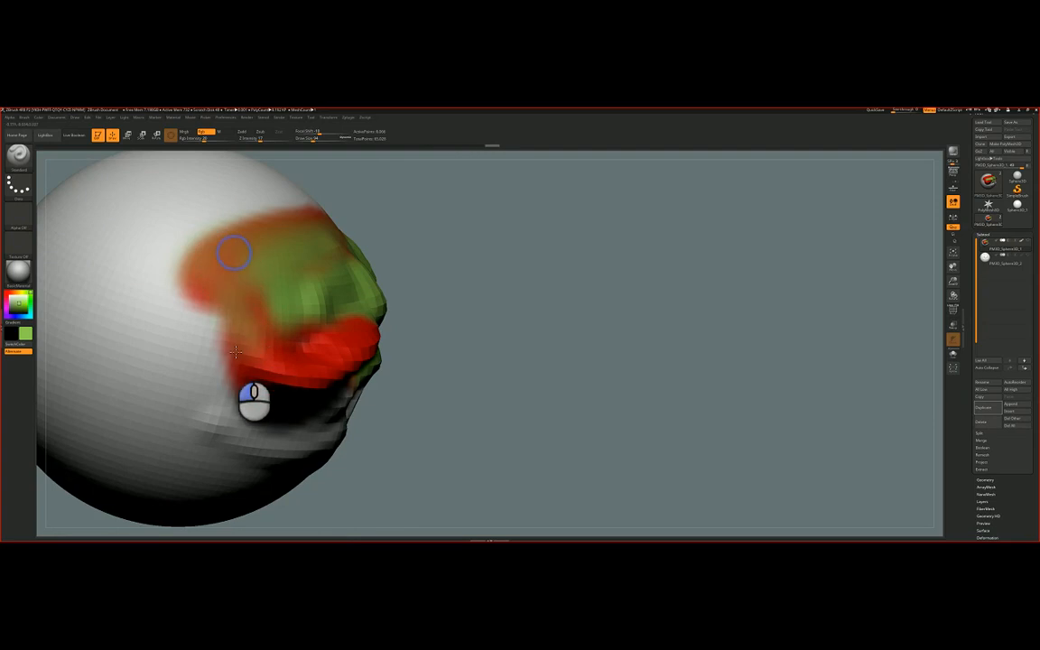
right_drag(234, 351, 251, 311)
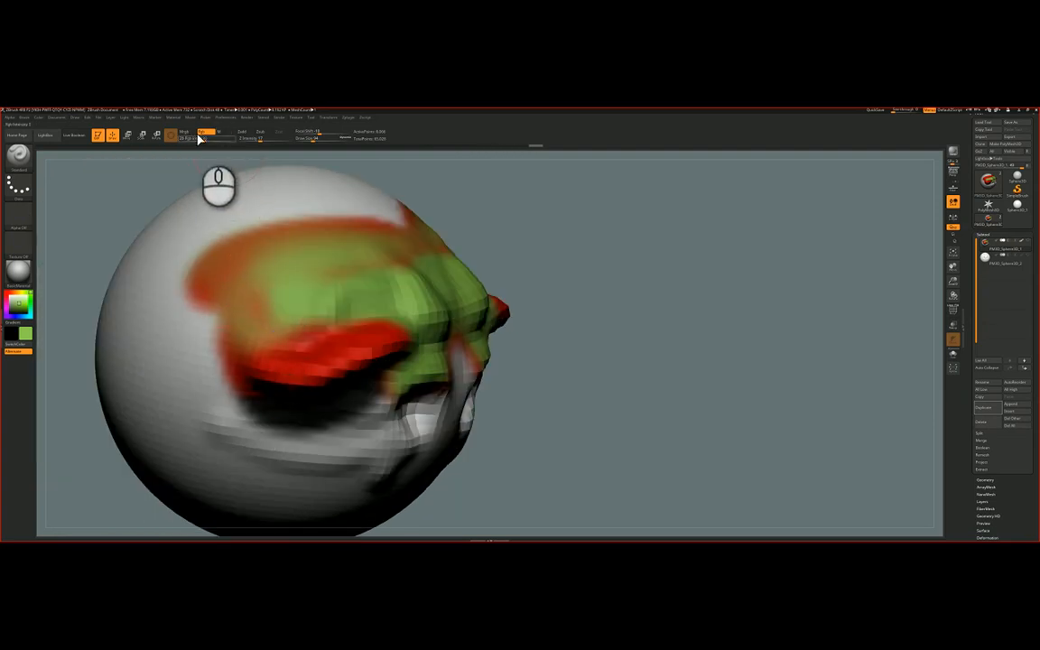
Step: Set Rgb Intensity to 100 and cover the red forehead and brow ridges with solid green
drag(211, 140, 243, 138)
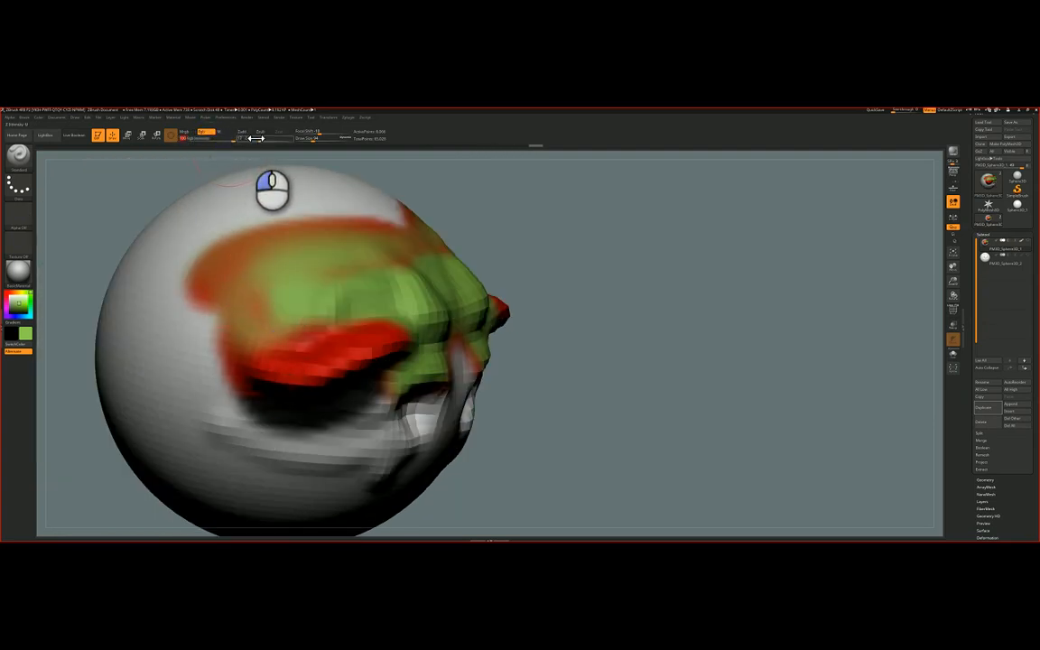
right_drag(273, 260, 295, 244)
mouse_move(365, 209)
mouse_down()
mouse_move(286, 223)
mouse_move(279, 317)
mouse_move(261, 372)
mouse_move(293, 273)
mouse_move(319, 350)
mouse_move(305, 307)
mouse_up()
right_drag(360, 276, 302, 346)
mouse_move(358, 276)
mouse_down()
mouse_move(413, 250)
mouse_move(296, 233)
mouse_move(416, 197)
mouse_up()
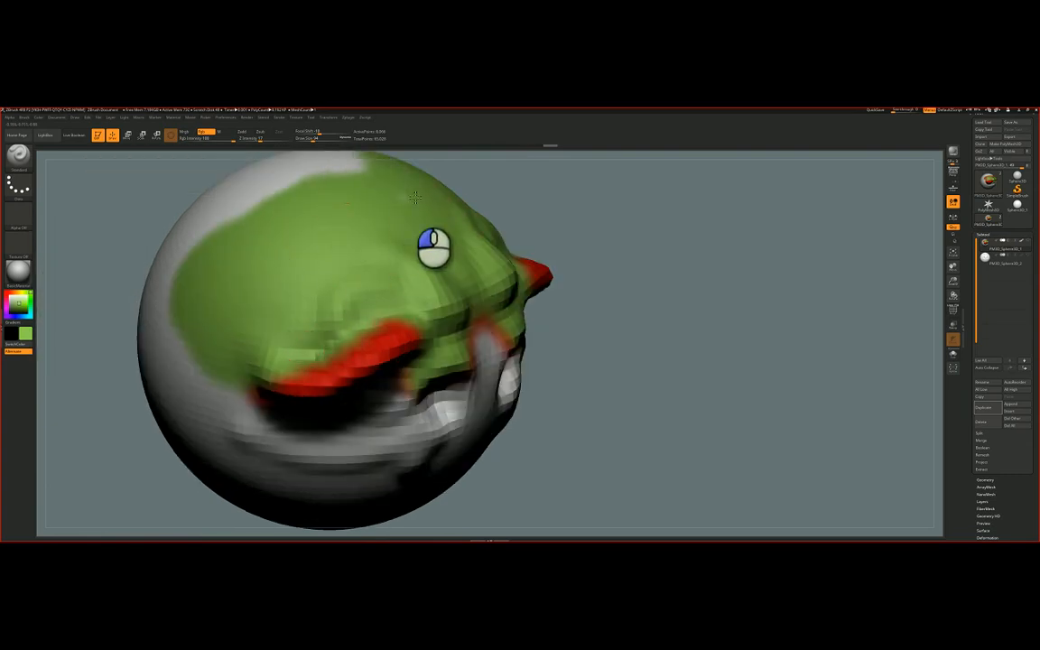
mouse_move(387, 309)
mouse_down()
mouse_move(332, 379)
mouse_move(347, 387)
mouse_move(323, 361)
mouse_up()
mouse_move(324, 361)
right_down()
mouse_move(326, 318)
mouse_move(304, 287)
right_up()
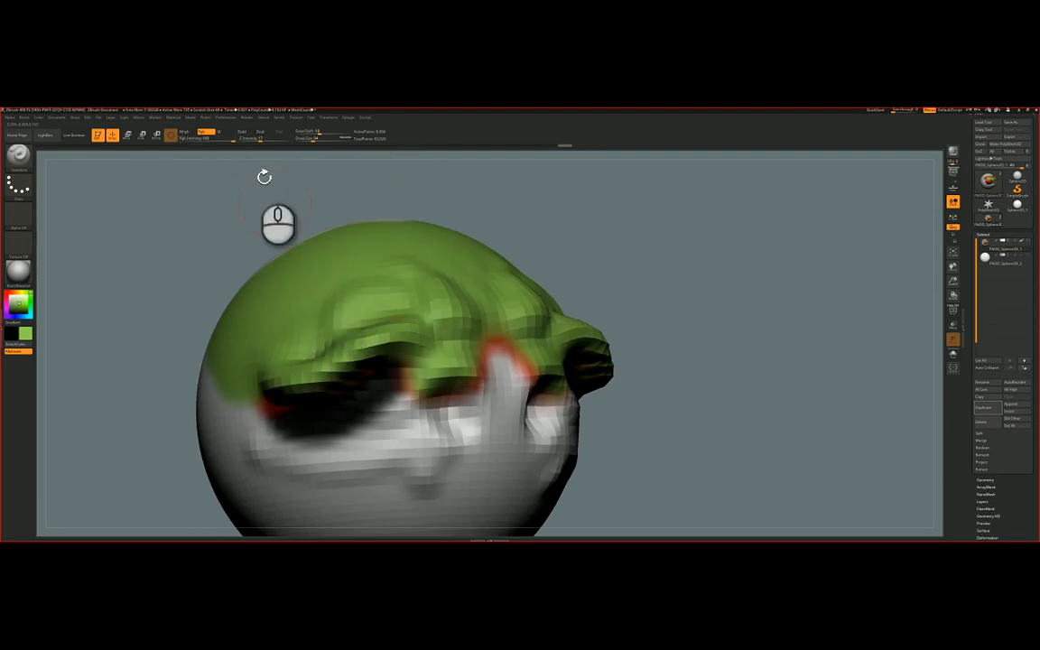
Step: Paint the Droplet material over the green forehead and brow using only the M channel
click(232, 135)
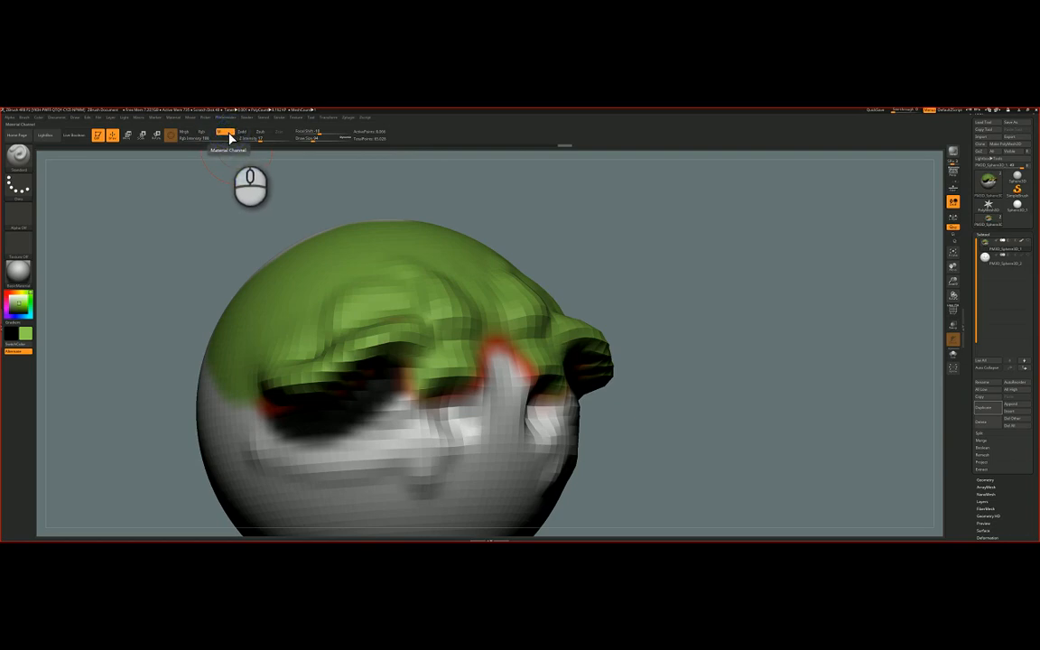
click(21, 269)
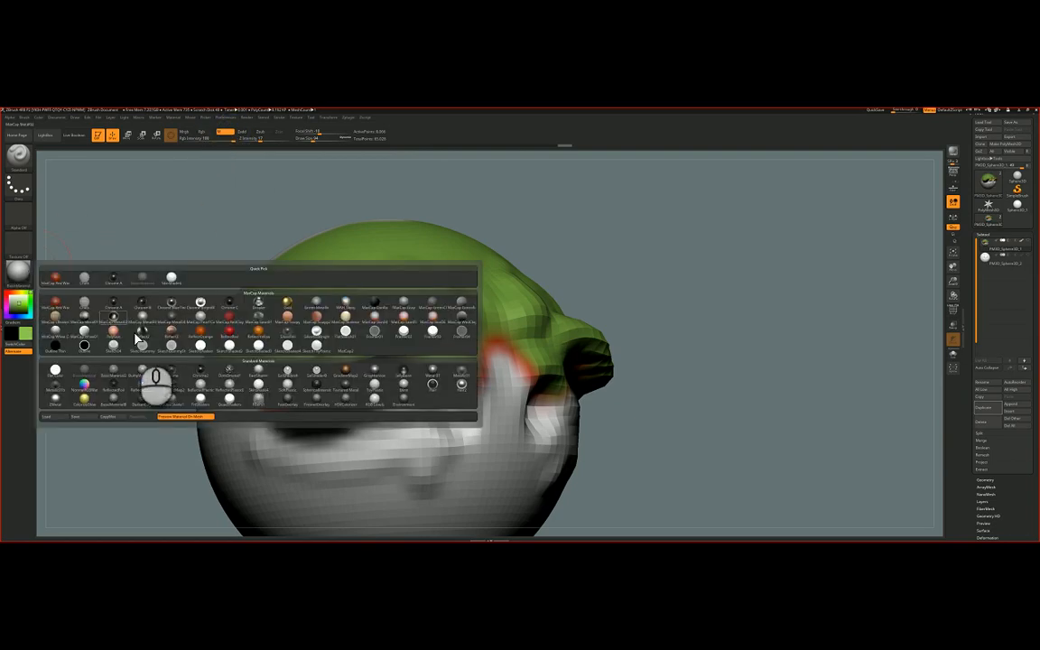
click(260, 306)
right_drag(336, 311, 373, 259)
mouse_move(373, 250)
mouse_down()
mouse_move(273, 296)
mouse_move(250, 348)
mouse_move(388, 262)
mouse_move(276, 339)
mouse_move(358, 327)
mouse_up()
mouse_move(358, 327)
right_down()
mouse_move(381, 275)
mouse_move(416, 252)
right_up()
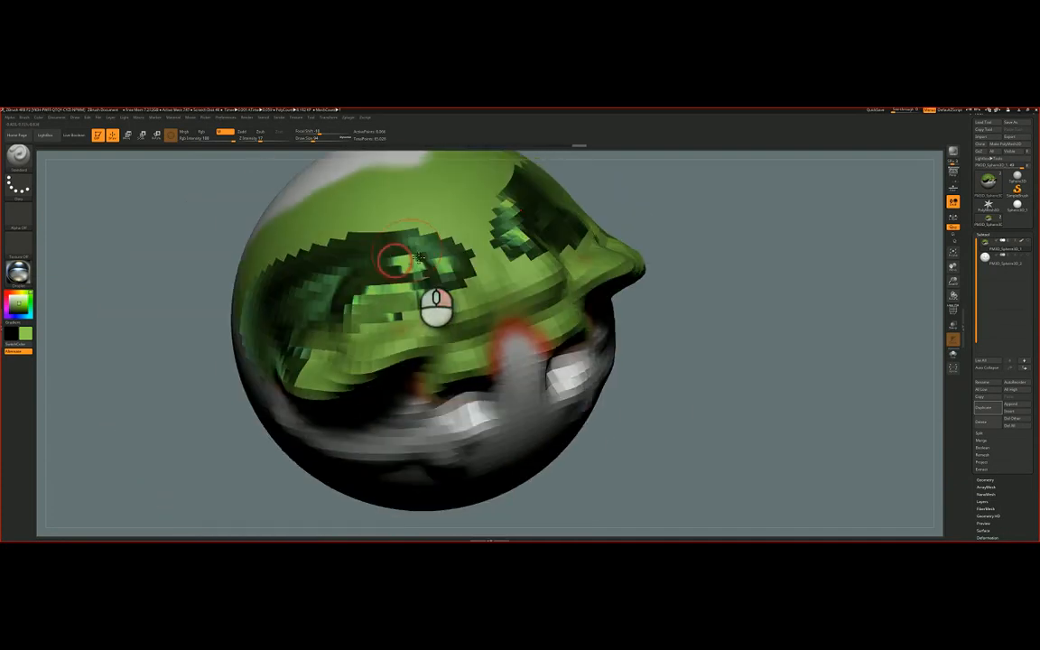
mouse_move(416, 252)
mouse_down()
mouse_move(342, 238)
mouse_move(421, 228)
mouse_move(456, 301)
mouse_move(308, 318)
mouse_move(403, 319)
mouse_up()
right_drag(402, 319, 432, 327)
mouse_move(434, 307)
mouse_down()
mouse_move(323, 361)
mouse_move(365, 311)
mouse_up()
right_drag(365, 311, 463, 289)
mouse_move(463, 289)
mouse_down()
mouse_move(423, 357)
mouse_move(457, 301)
mouse_move(396, 253)
mouse_up()
right_drag(395, 253, 408, 249)
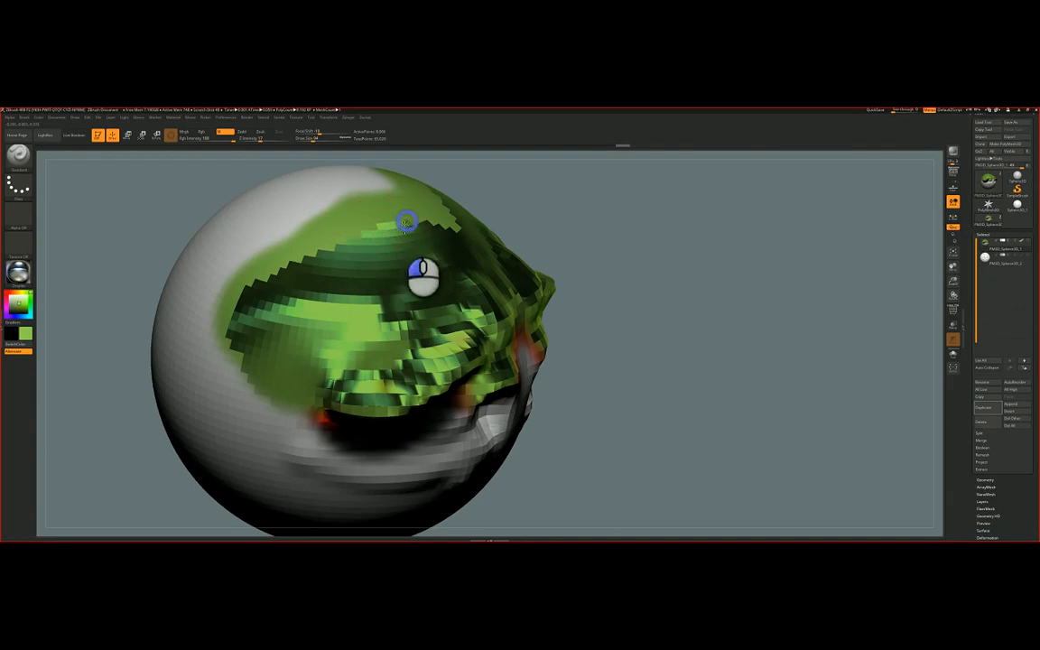
Step: Extend the Droplet material over the rest of the green forehead and around both eye sockets using only the M channel
mouse_move(347, 242)
mouse_down()
mouse_move(274, 274)
mouse_move(234, 338)
mouse_move(304, 412)
mouse_move(317, 383)
mouse_up()
mouse_move(317, 384)
right_down()
mouse_move(344, 393)
mouse_move(377, 345)
mouse_move(343, 313)
mouse_move(468, 229)
right_up()
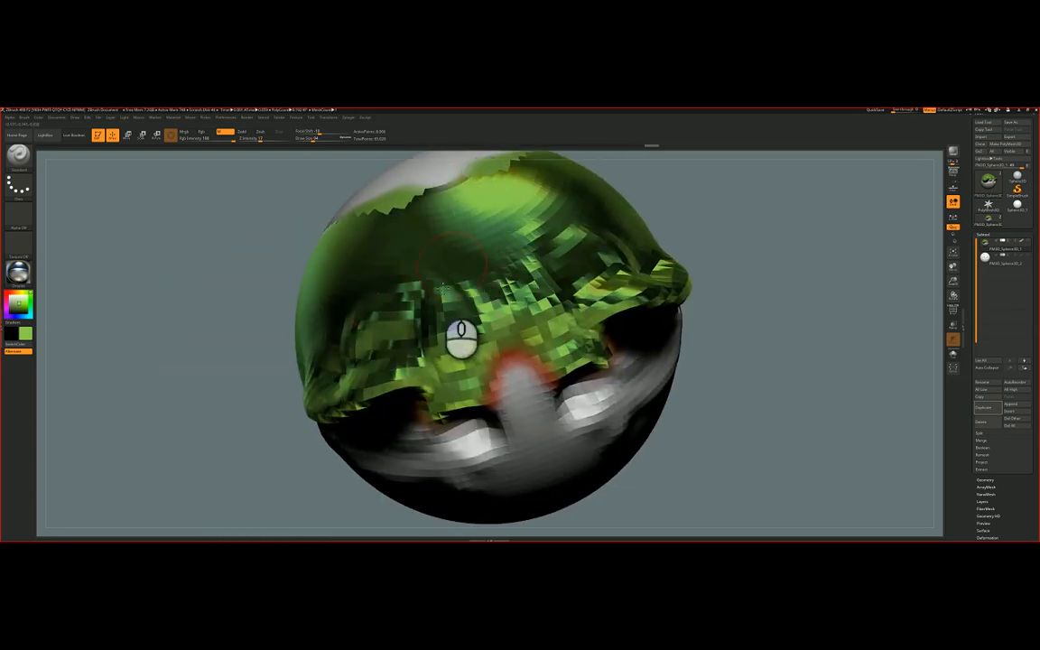
mouse_move(441, 284)
right_down()
mouse_move(416, 305)
mouse_move(290, 317)
right_up()
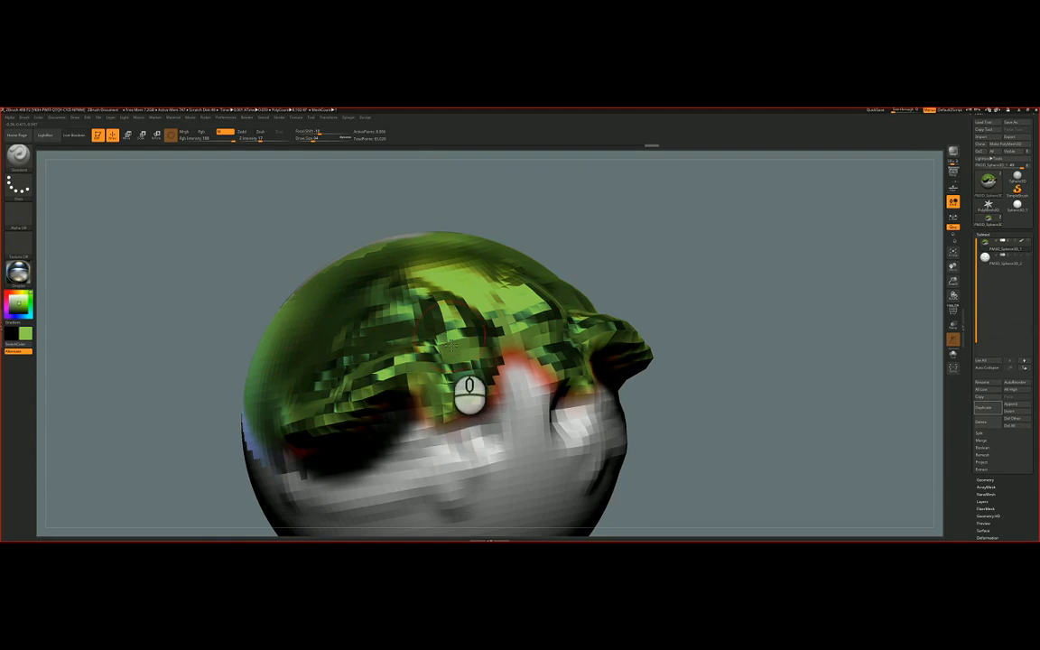
mouse_move(446, 359)
right_down()
mouse_move(400, 302)
mouse_move(386, 323)
mouse_move(400, 239)
mouse_move(425, 289)
right_up()
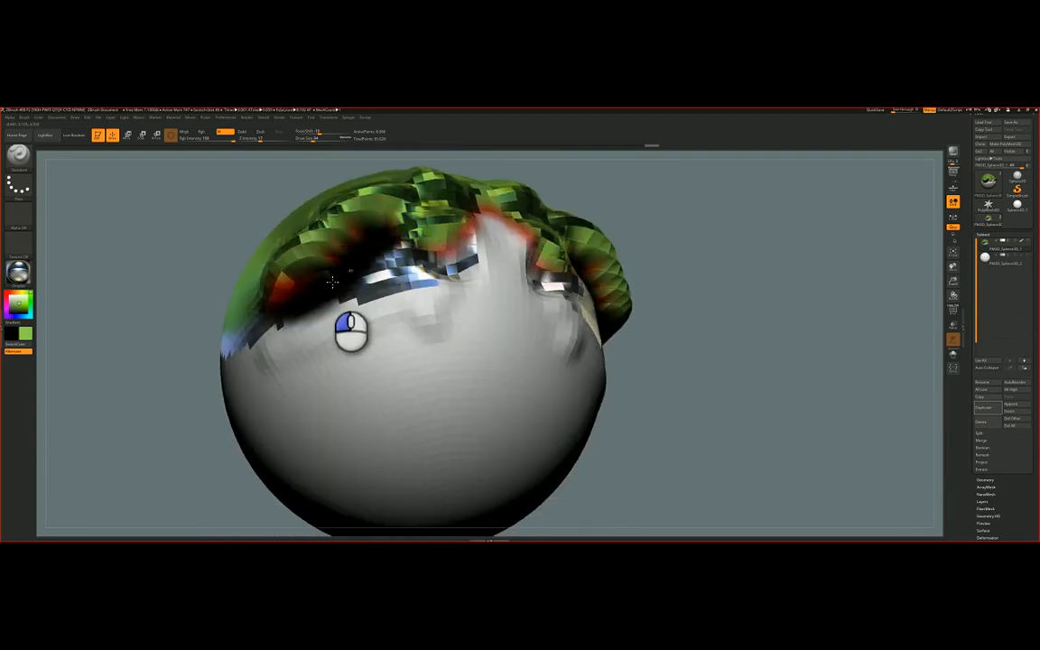
mouse_move(420, 265)
right_down()
mouse_move(424, 301)
mouse_move(497, 234)
mouse_move(489, 228)
right_up()
mouse_move(469, 269)
right_down()
mouse_move(476, 280)
mouse_move(423, 309)
mouse_move(417, 388)
mouse_move(358, 411)
mouse_move(415, 403)
mouse_move(413, 371)
mouse_move(467, 376)
mouse_move(474, 348)
right_up()
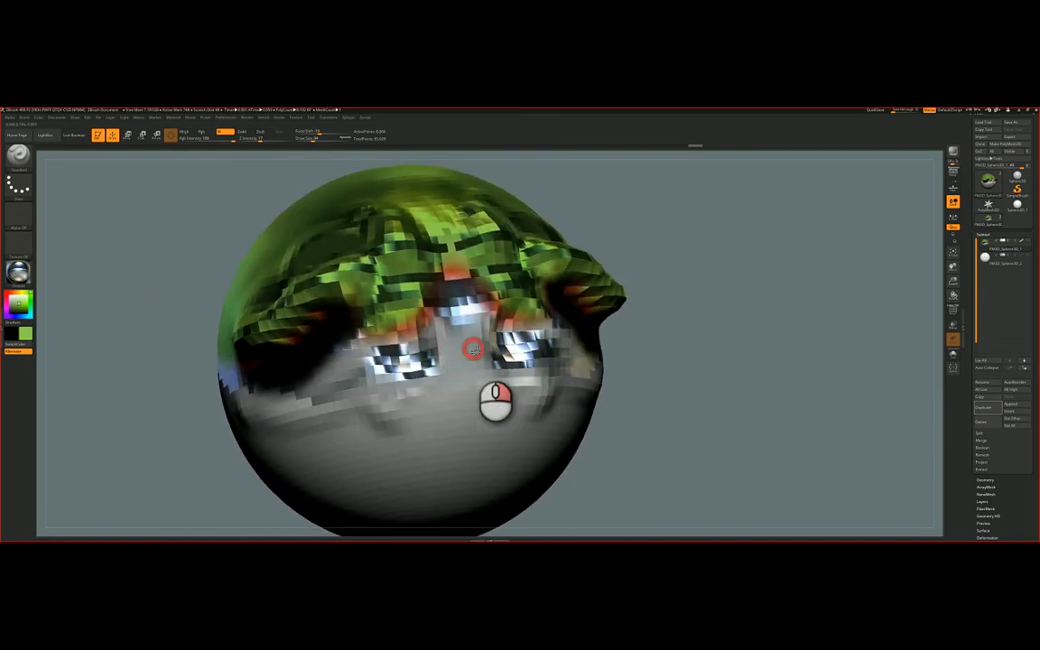
Step: Enlarge the brush and paint the Droplet material across the grey band beneath the eyes
key(space)
drag(478, 350, 477, 349)
drag(474, 382, 485, 372)
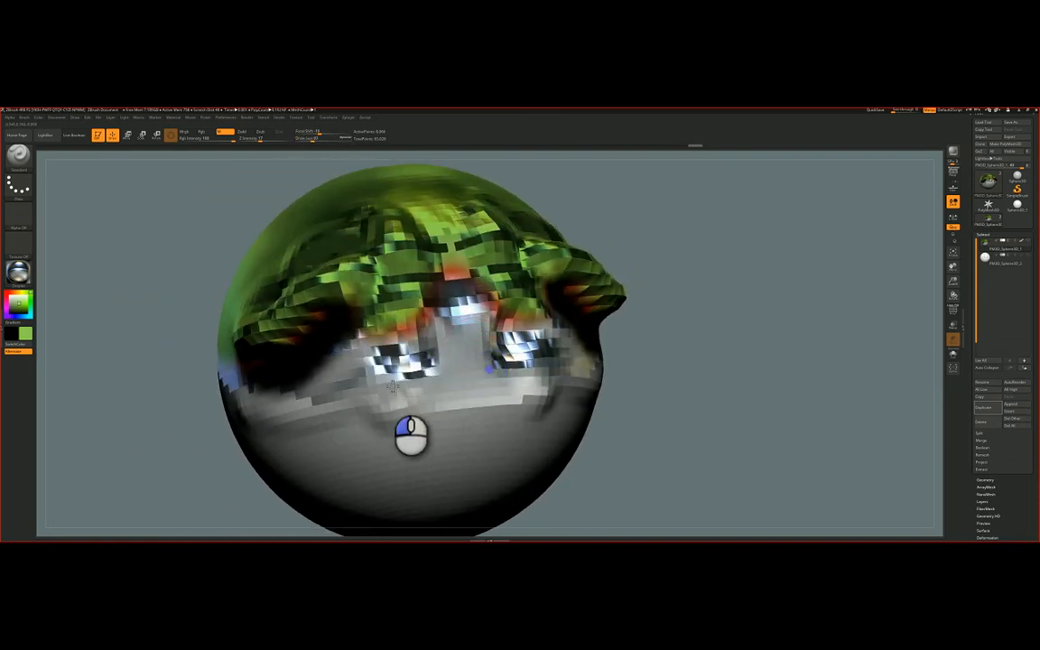
mouse_move(393, 386)
mouse_down()
mouse_move(320, 399)
mouse_move(487, 389)
mouse_up()
mouse_move(488, 389)
right_down()
mouse_move(468, 336)
mouse_move(417, 307)
mouse_move(436, 351)
mouse_move(420, 343)
mouse_move(457, 360)
mouse_move(455, 338)
mouse_move(486, 298)
right_up()
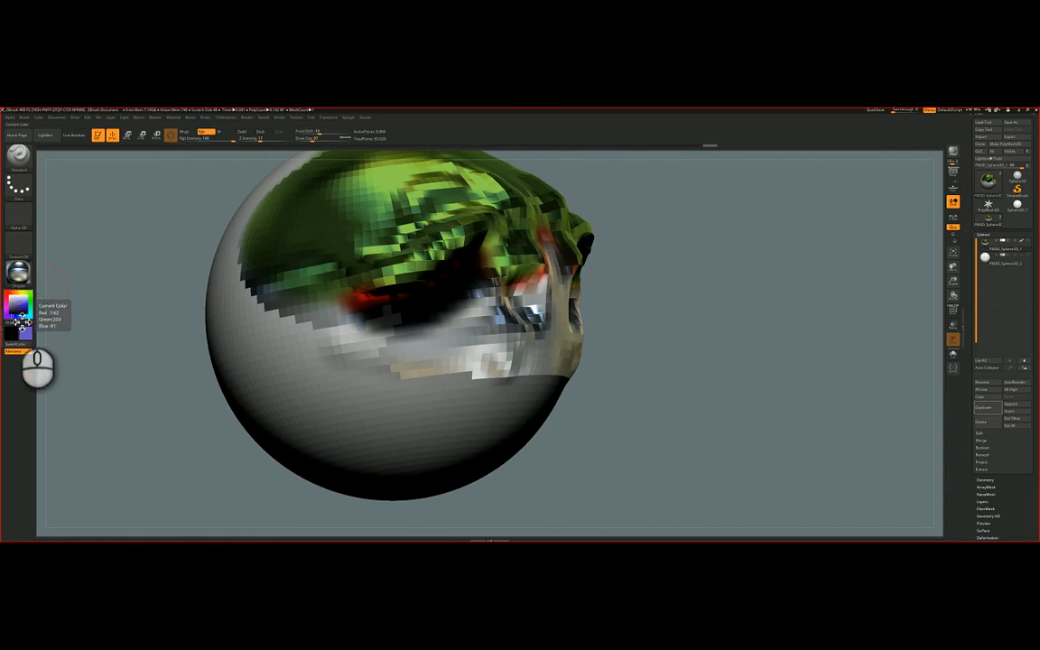
Step: Switch to the Rgb channel, lower the Rgb Intensity, and blend translucent purple over the nose, eyes and cheeks
mouse_move(214, 275)
mouse_down()
mouse_move(493, 298)
mouse_move(370, 268)
mouse_up()
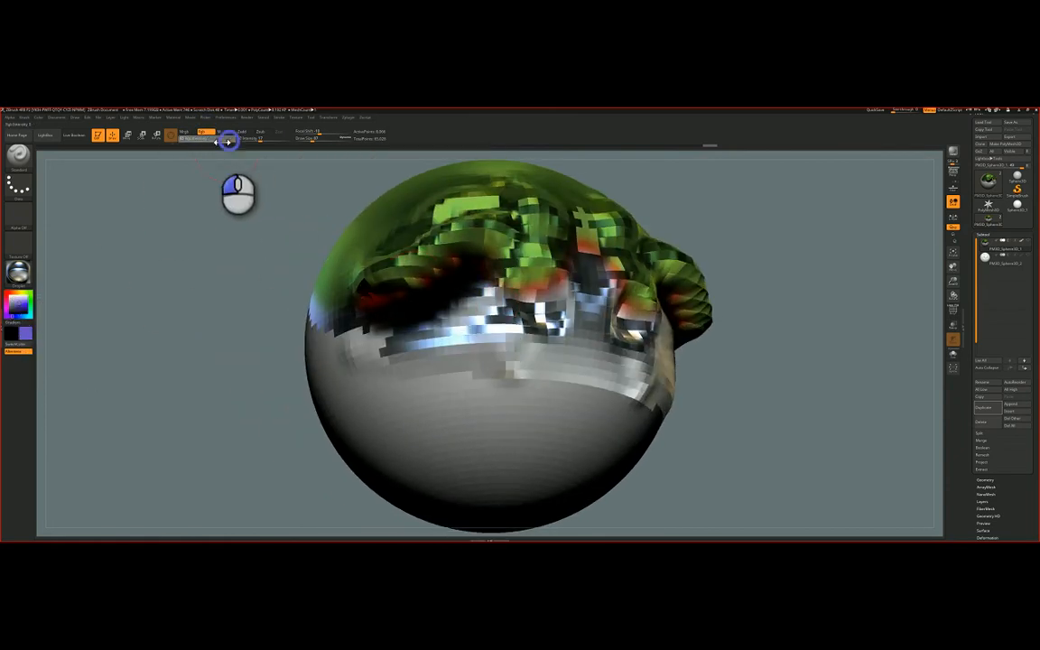
alt+right_drag(493, 291, 365, 314)
mouse_move(389, 298)
mouse_down()
mouse_move(414, 332)
mouse_move(297, 352)
mouse_move(474, 321)
mouse_move(400, 374)
mouse_up()
mouse_move(400, 375)
right_down()
mouse_move(389, 345)
mouse_move(441, 291)
right_up()
mouse_move(441, 290)
mouse_down()
mouse_move(401, 262)
mouse_move(466, 338)
mouse_move(468, 283)
mouse_up()
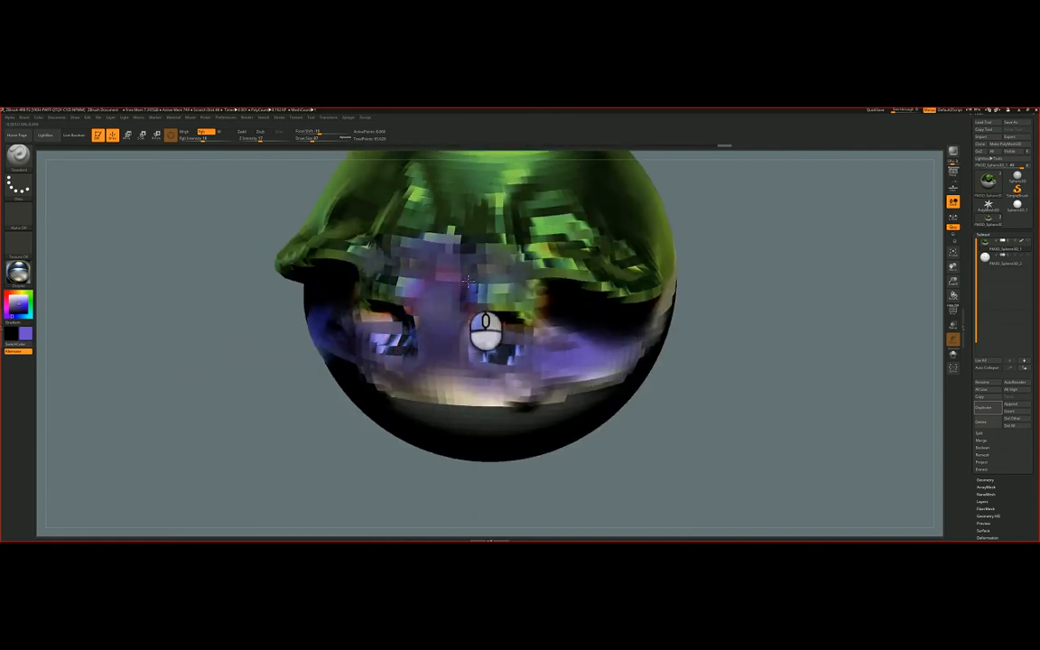
right_drag(397, 278, 469, 275)
ctrl+right_drag(470, 275, 417, 292)
drag(418, 290, 435, 285)
Step: Turn on Zadd with Rgb off and sculpt raised forms on the side of the sphere without adding color
alt+right_drag(492, 249, 345, 250)
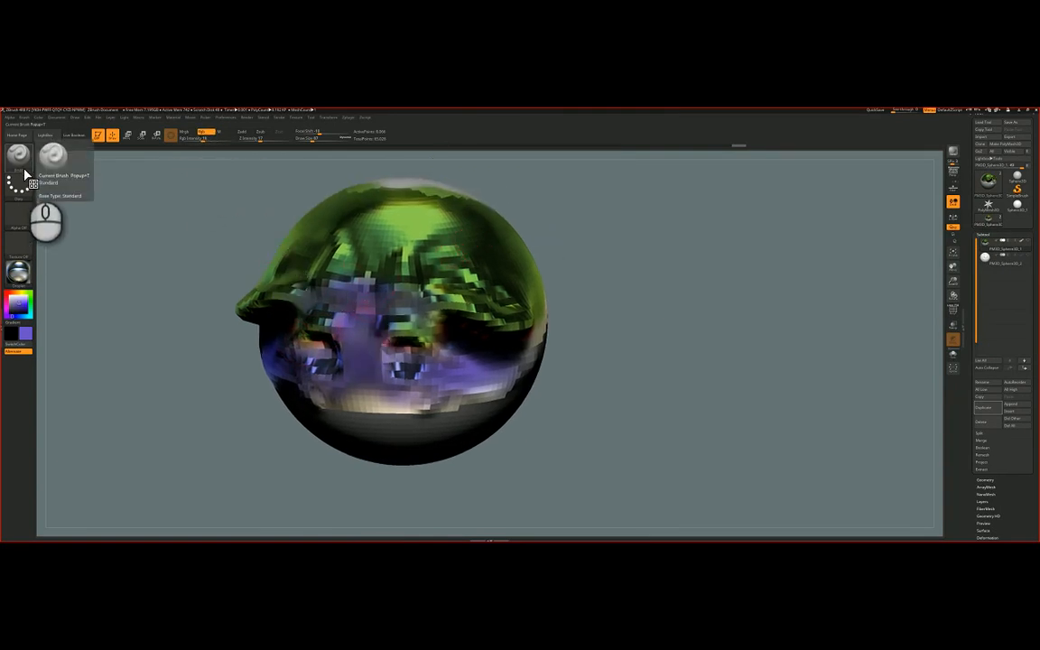
click(245, 134)
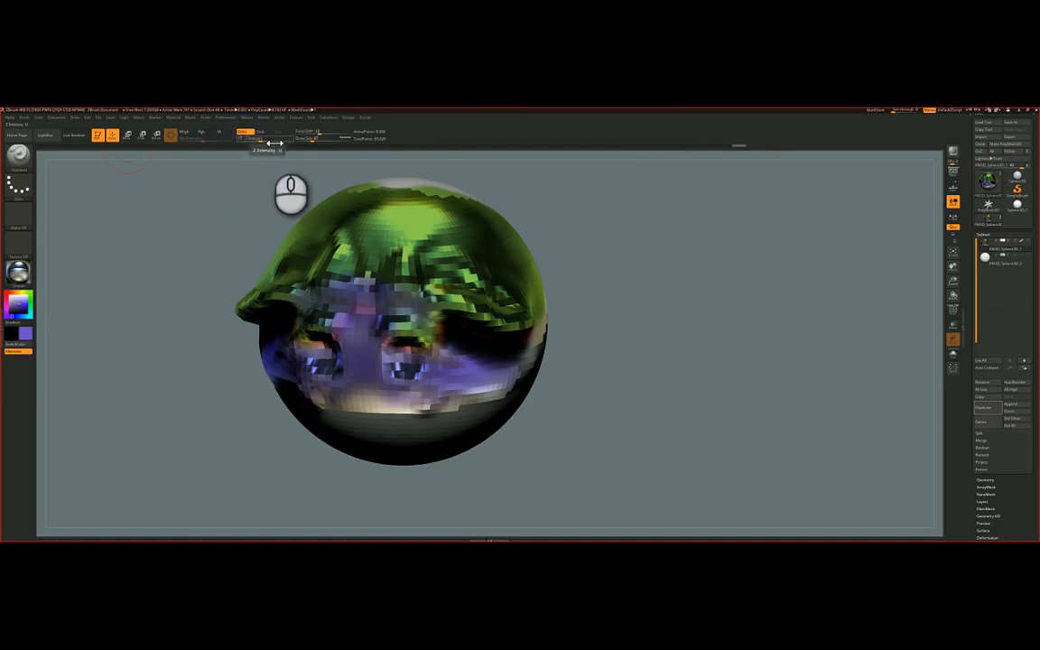
mouse_move(446, 241)
right_down()
mouse_move(439, 262)
mouse_move(375, 270)
right_up()
mouse_move(661, 232)
mouse_down()
mouse_move(616, 286)
mouse_move(607, 338)
mouse_move(600, 301)
mouse_move(544, 267)
mouse_move(604, 247)
mouse_move(520, 259)
mouse_up()
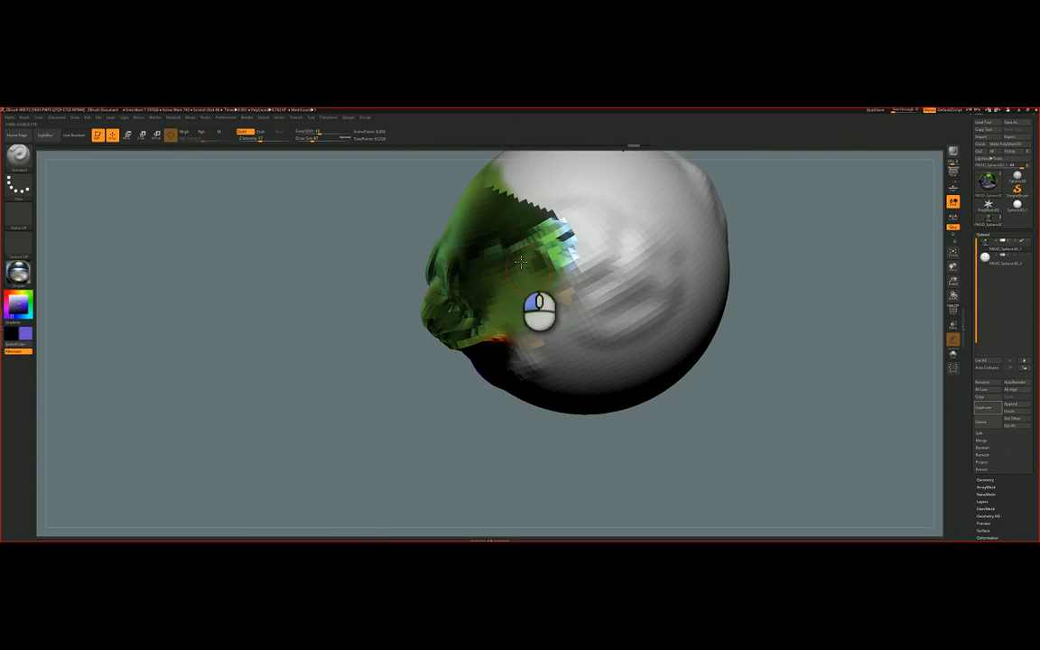
mouse_move(520, 259)
right_down()
mouse_move(538, 252)
mouse_move(502, 258)
mouse_move(465, 223)
mouse_move(413, 290)
mouse_move(456, 253)
right_up()
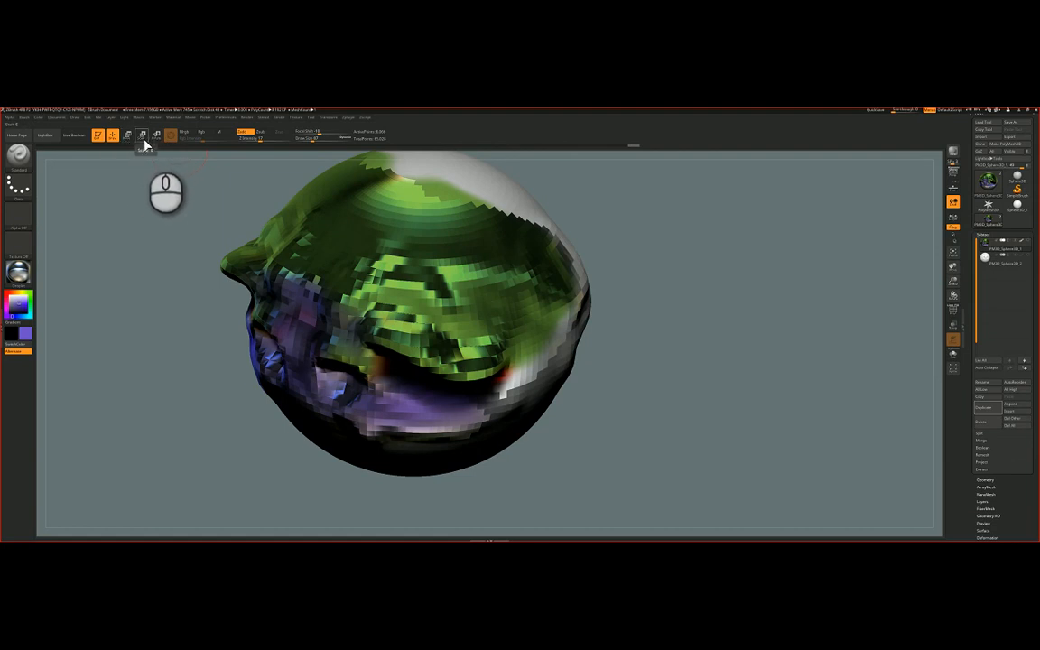
Step: Switch through the Move, Scale and Rotate modes and back to Draw, toggling Edit mode along the way
key(w)
key(e)
key(r)
key(t)
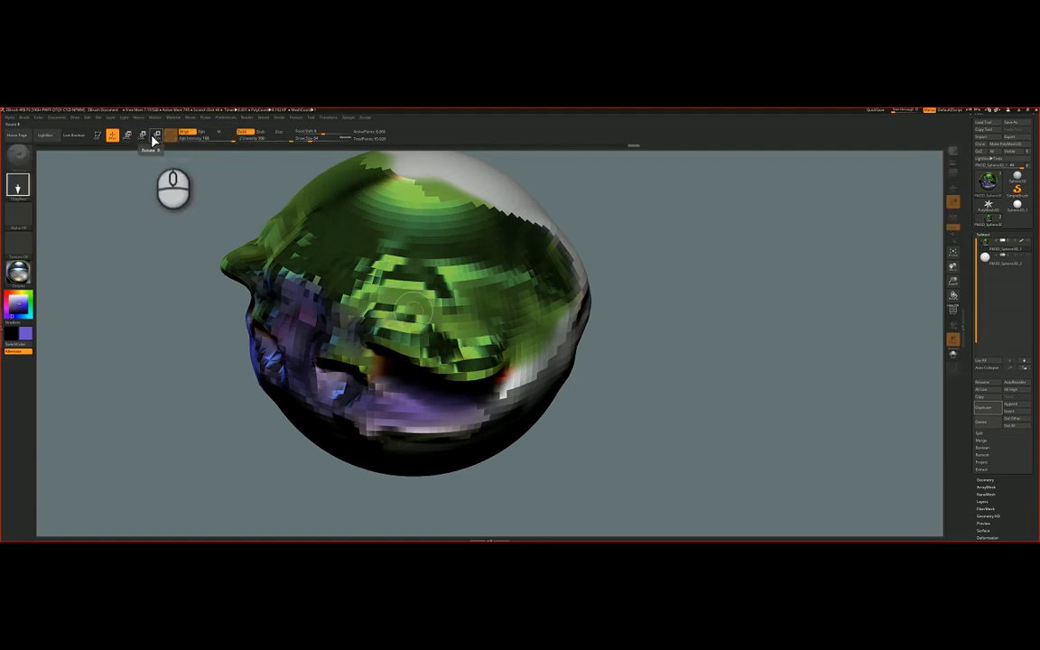
key(w)
key(t)
key(r)
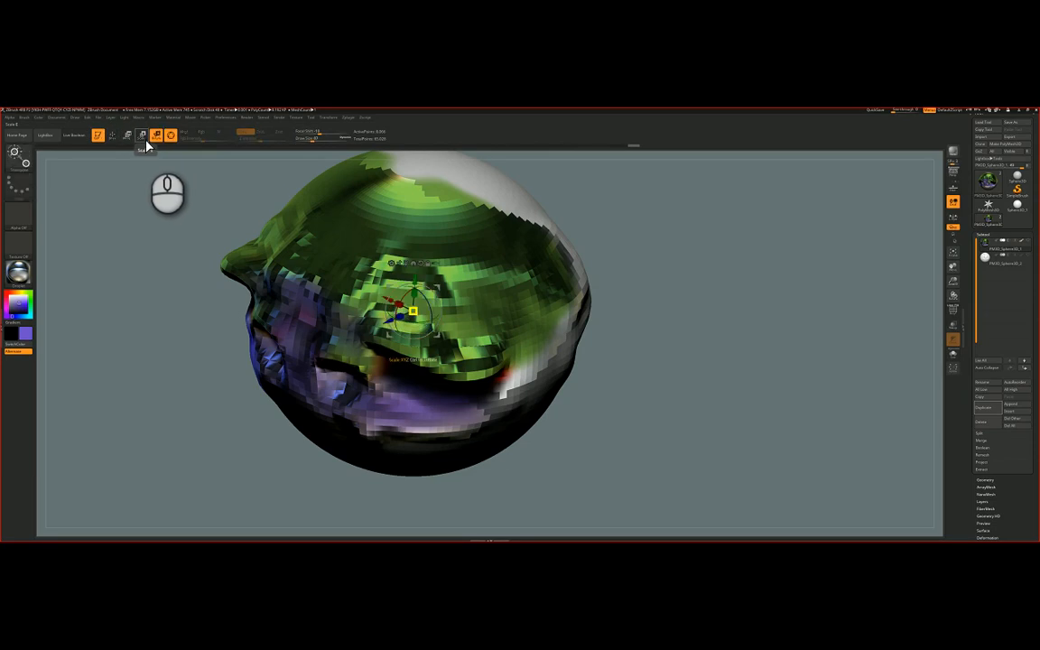
key(q)
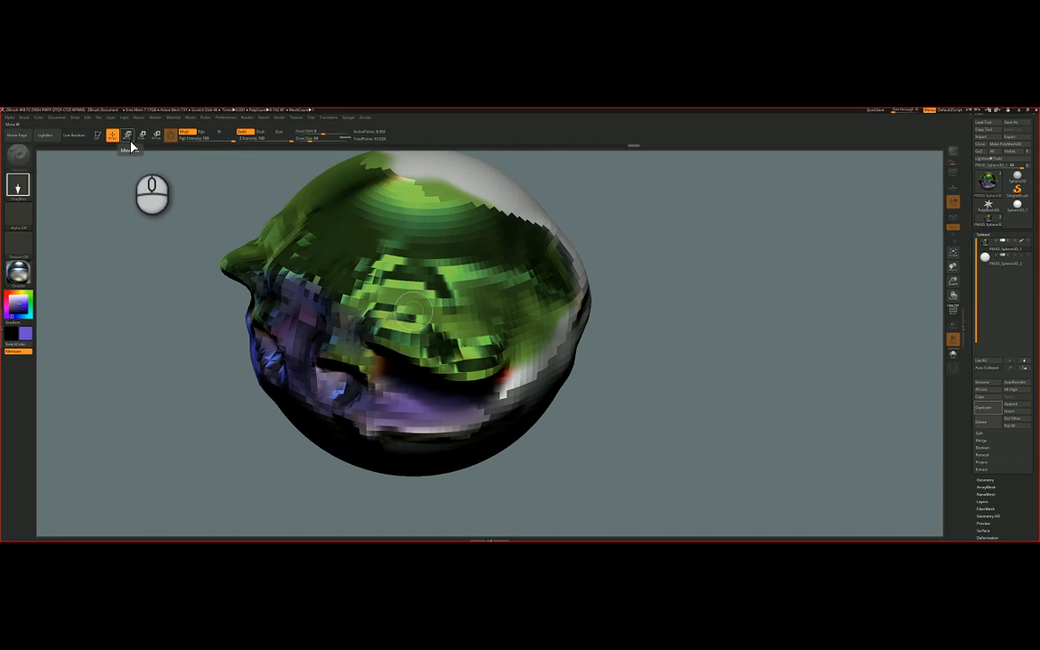
Step: Switch to Rotate mode with Edit off and turn the sphere using the rotation gyro
key(w)
key(e)
key(r)
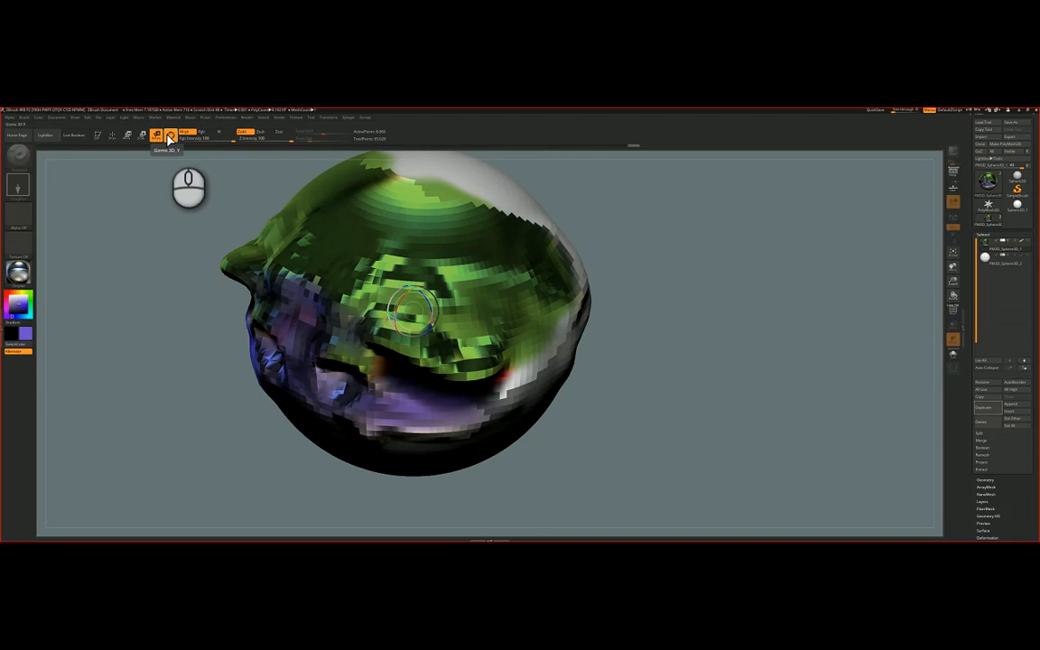
click(169, 137)
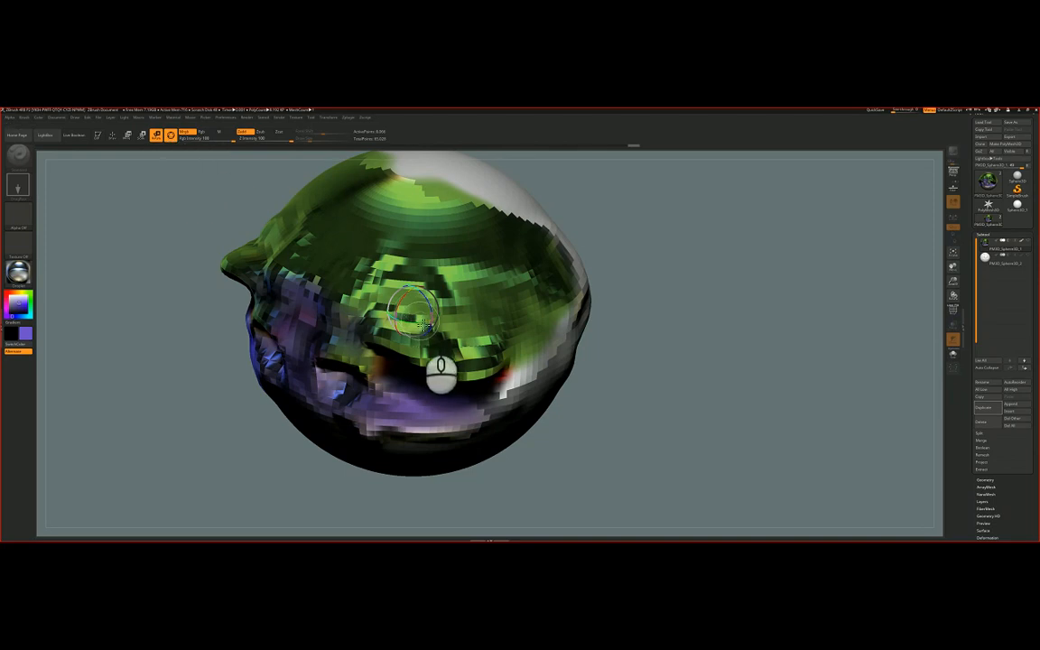
drag(423, 323, 419, 292)
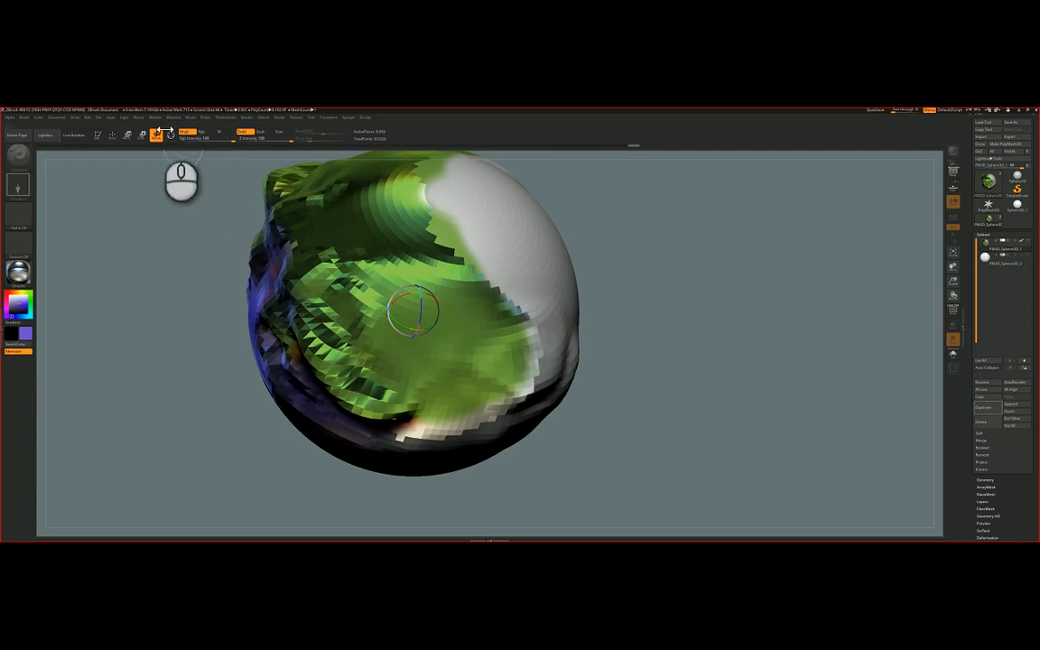
Step: Turn Edit mode back on and tilt the sphere with a horizontal Transpose line in Rotate mode from the front view
click(97, 136)
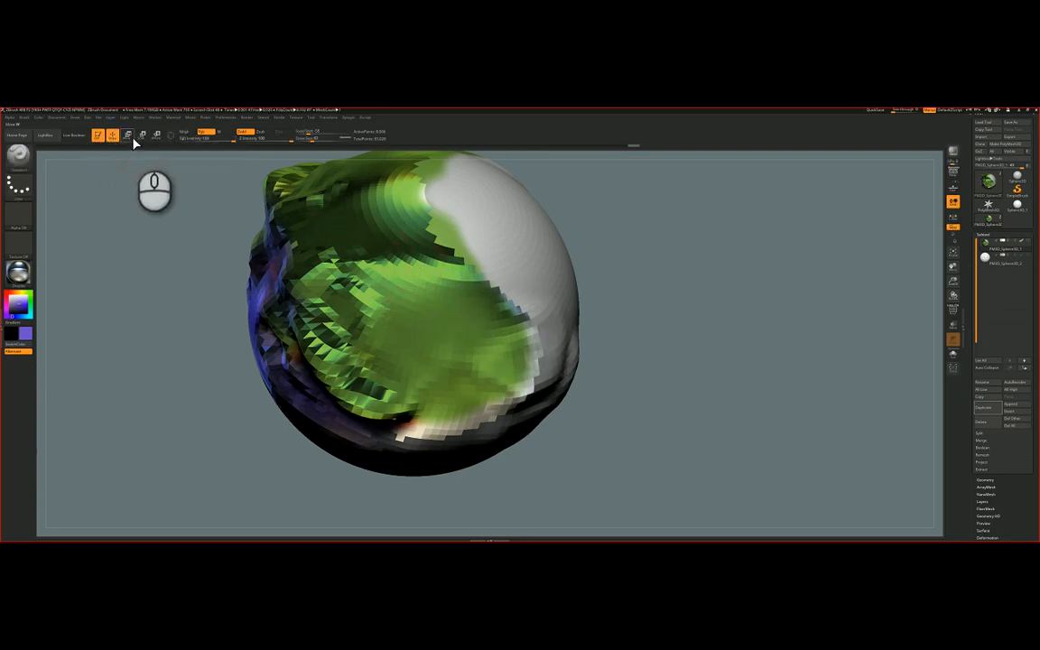
click(156, 135)
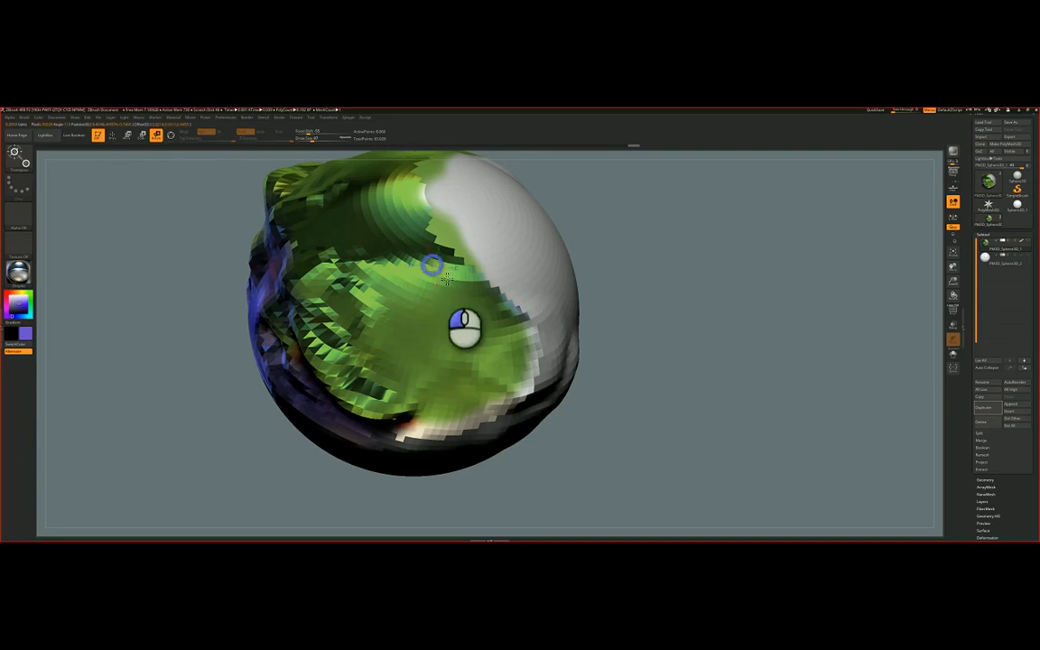
drag(582, 359, 588, 269)
shift+right_drag(589, 270, 623, 348)
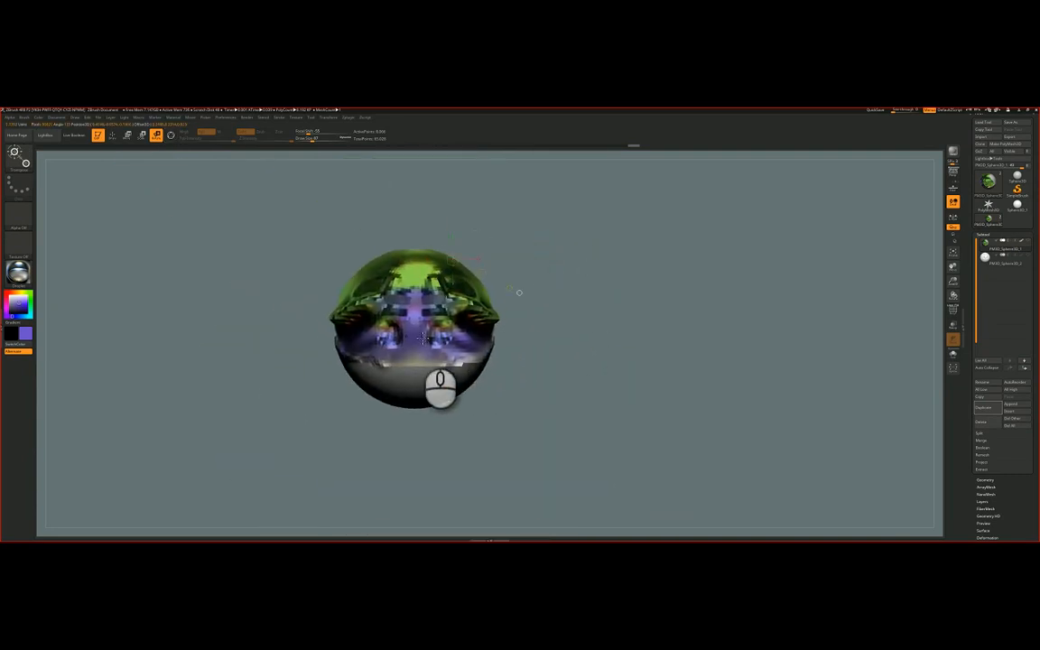
shift+drag(417, 332, 557, 368)
key(ctrl+z)
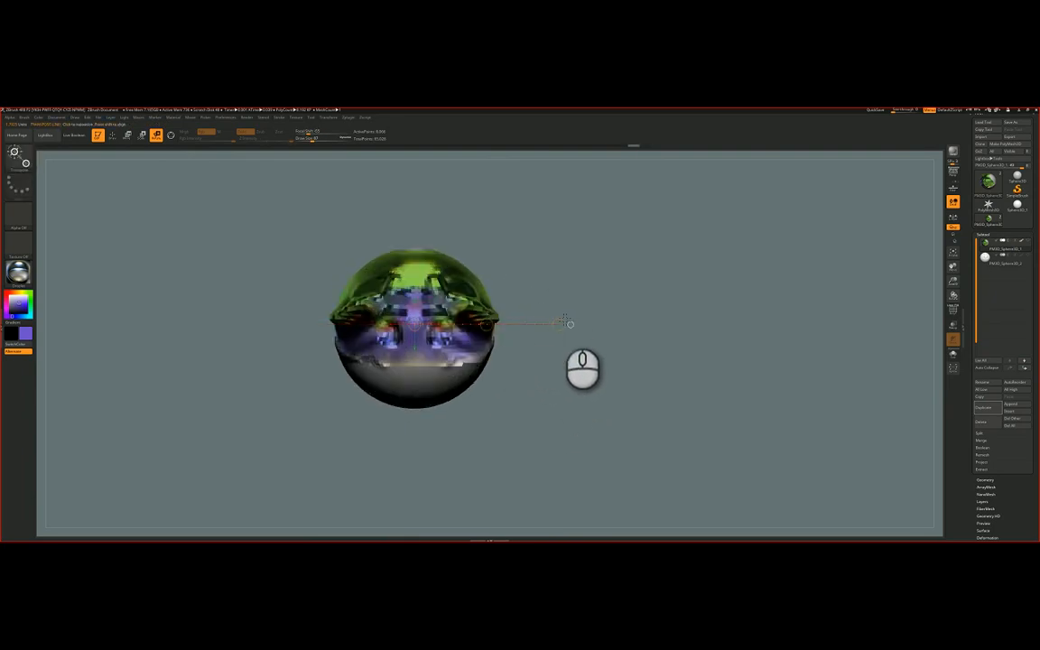
click(560, 327)
drag(561, 327, 501, 324)
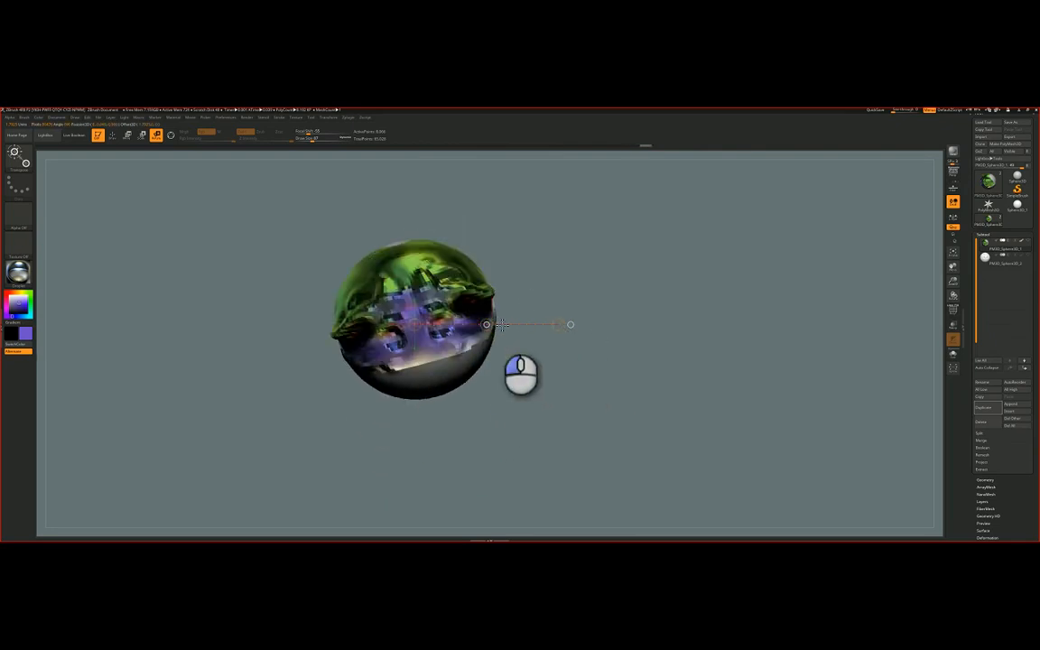
Step: Turn on Gizmo 3D and use it to move the sphere, rotate it upright and stretch it sideways
click(171, 134)
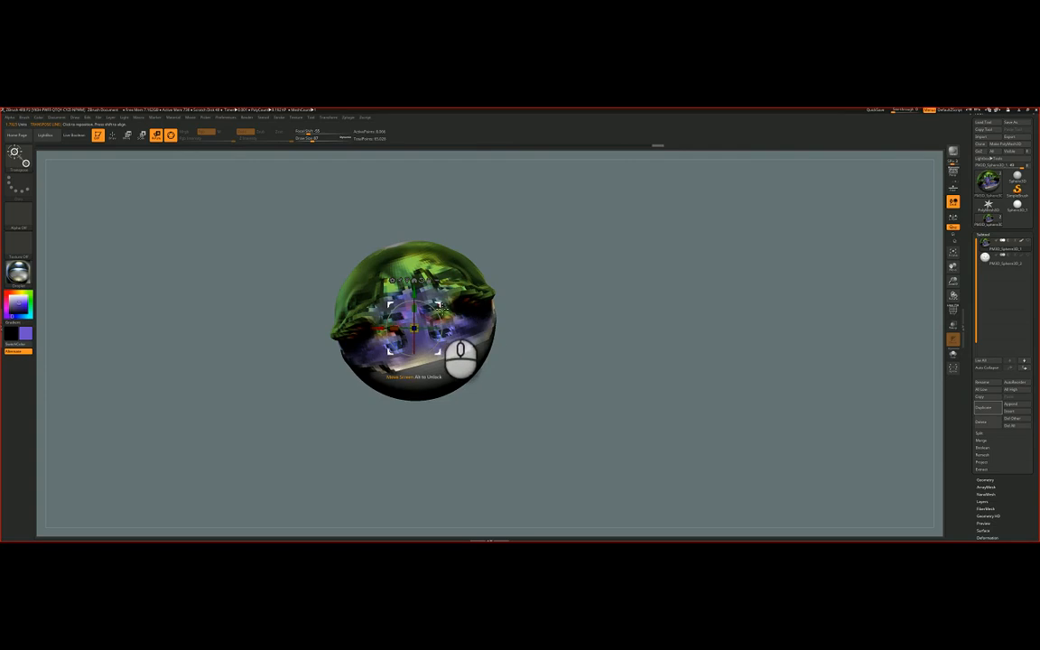
drag(441, 307, 483, 312)
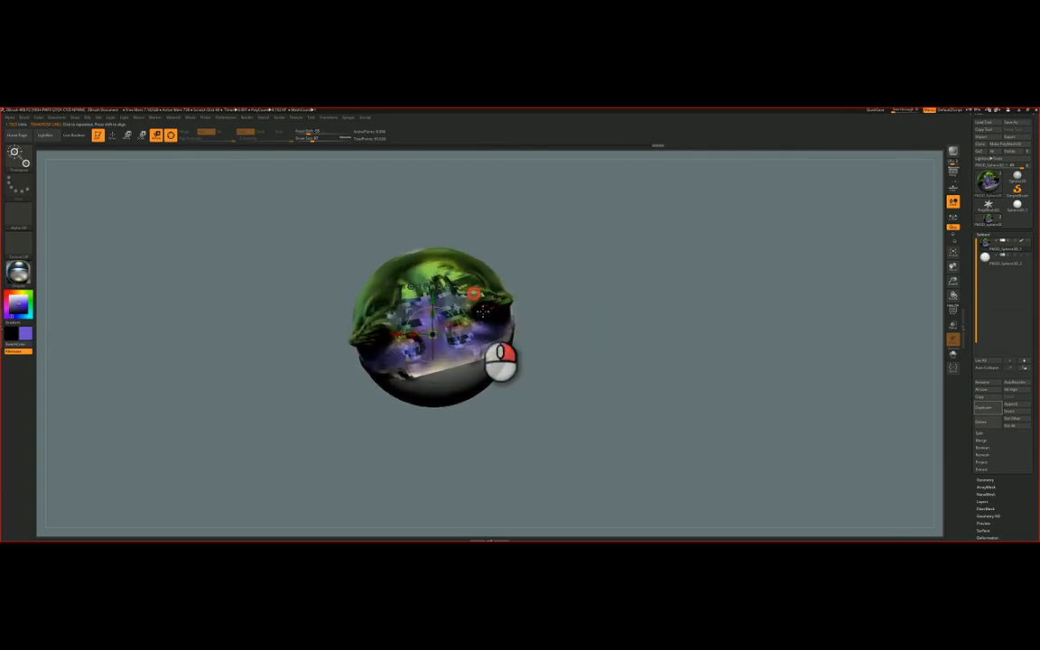
ctrl+right_drag(483, 311, 411, 311)
drag(381, 348, 440, 307)
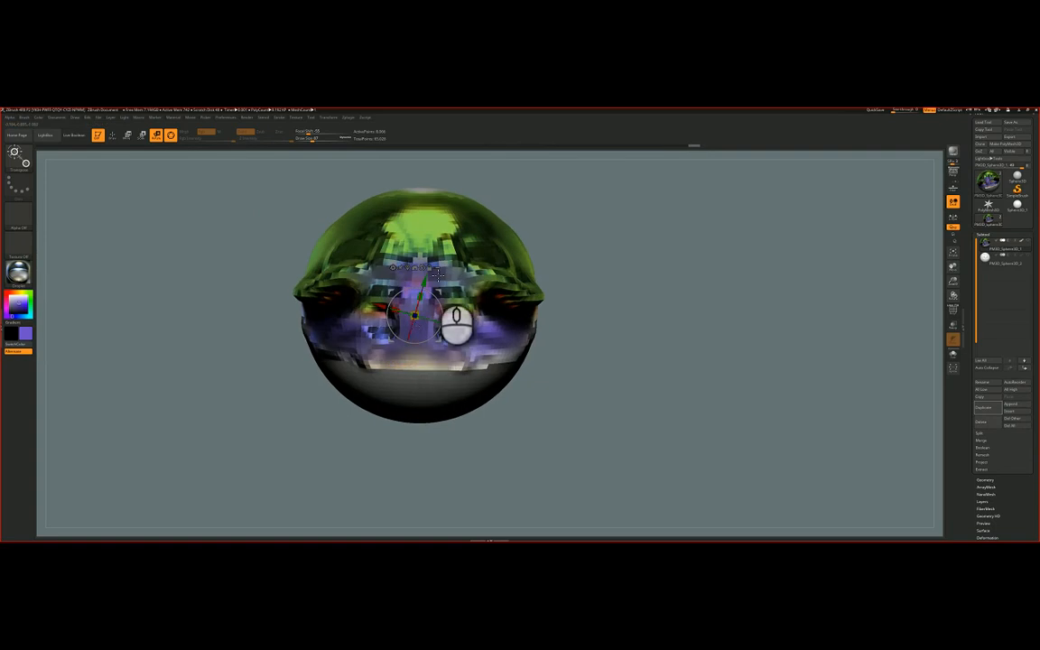
right_drag(389, 330, 332, 327)
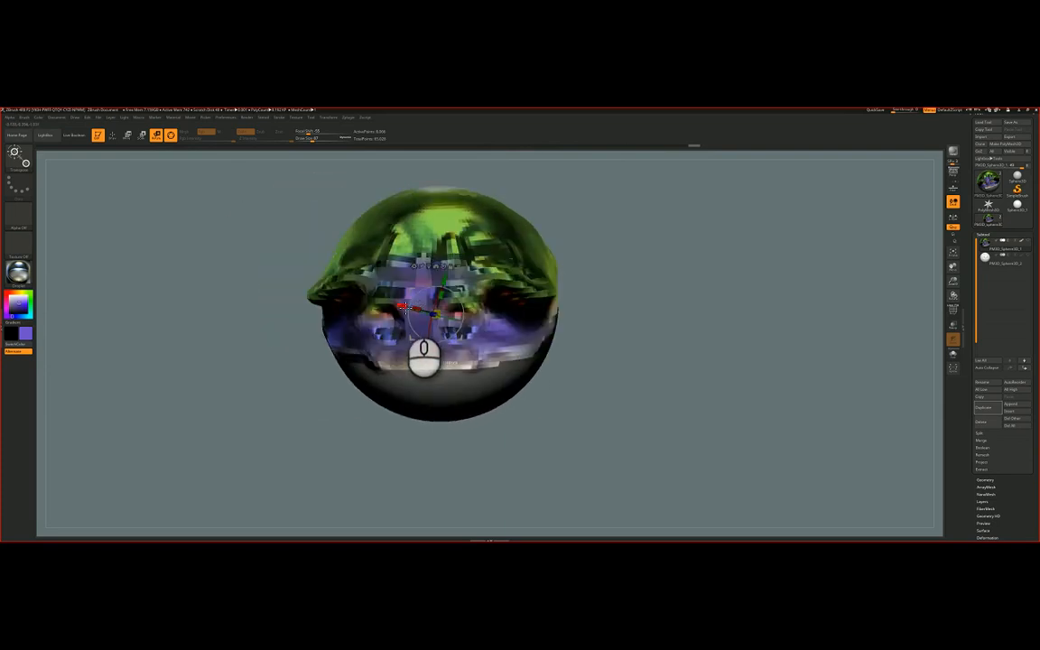
mouse_move(403, 307)
right_down()
mouse_move(372, 308)
mouse_move(459, 296)
mouse_move(453, 275)
mouse_move(417, 308)
mouse_move(440, 351)
mouse_move(446, 301)
mouse_move(405, 301)
mouse_move(436, 314)
right_up()
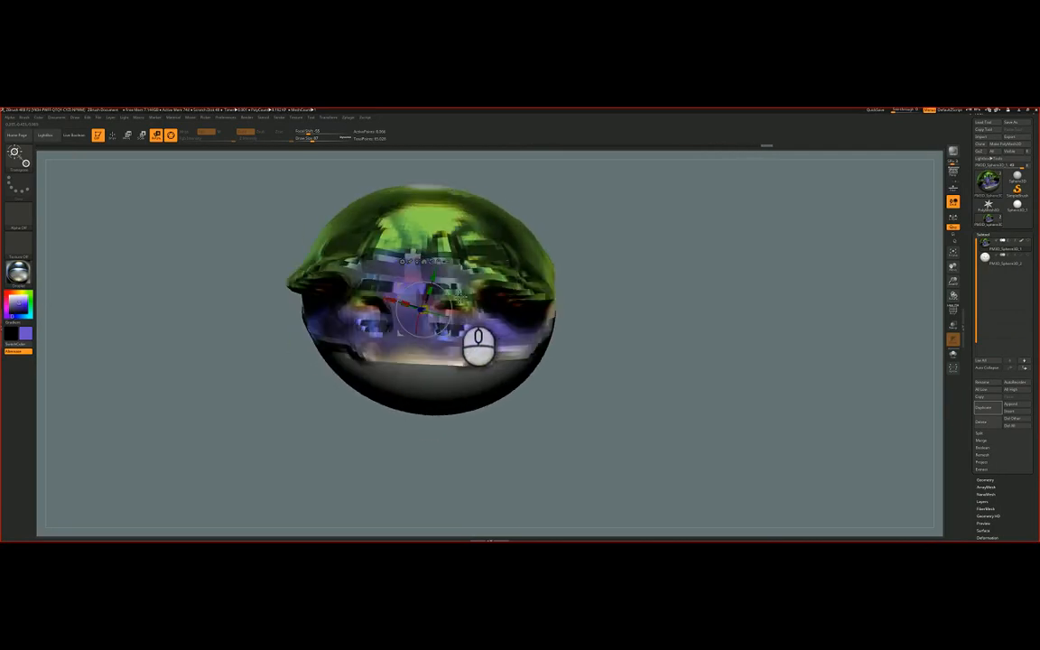
Step: Show the LightBox project library and hide it again
click(52, 137)
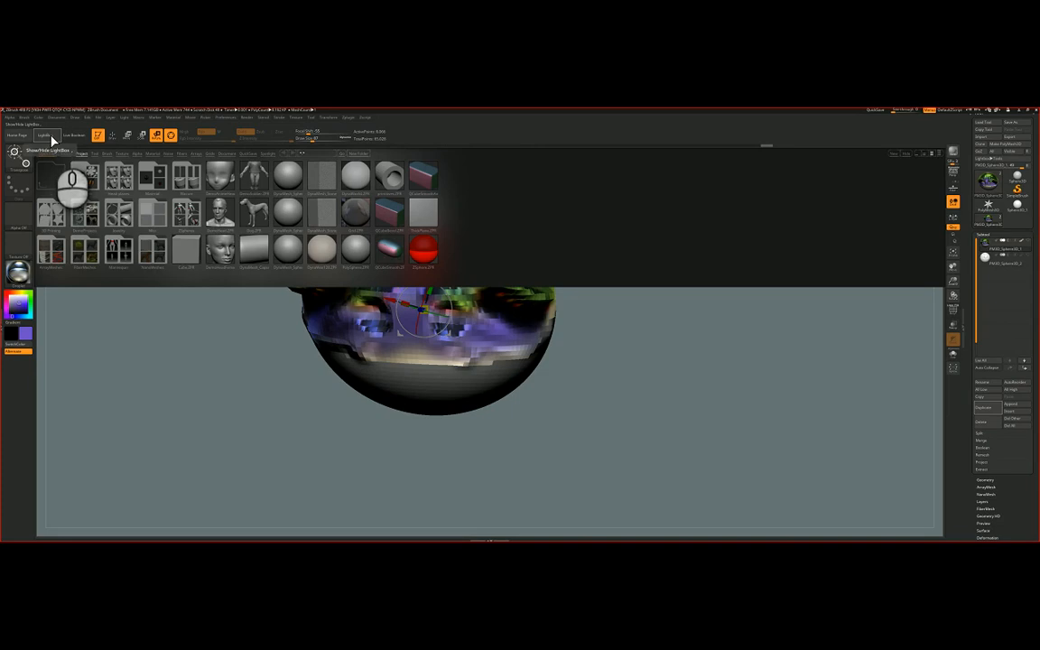
click(51, 138)
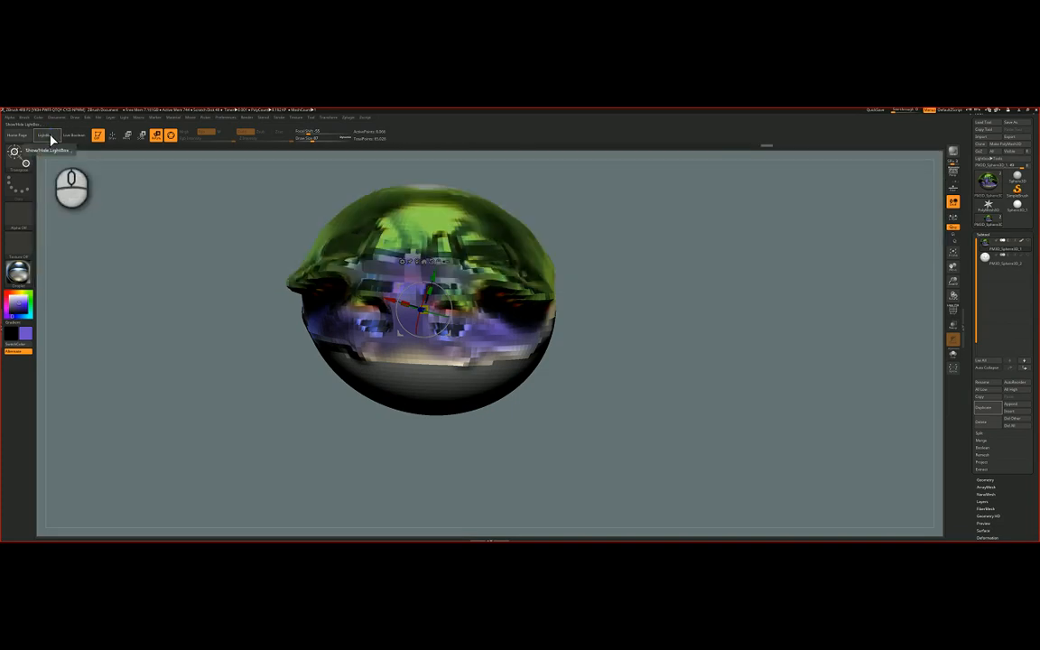